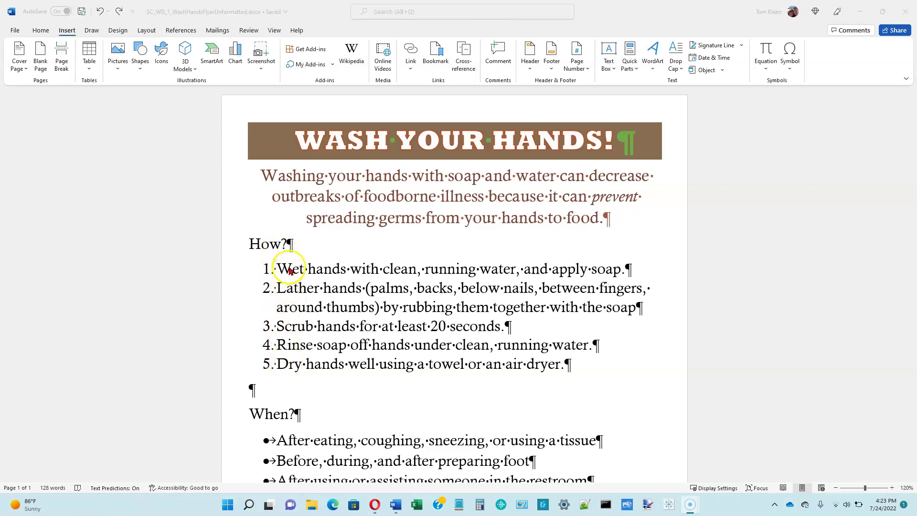
- Select Wet, Lather, Scrub, Rinse and Dry together at the start of the five numbered steps
double_click(290, 270)
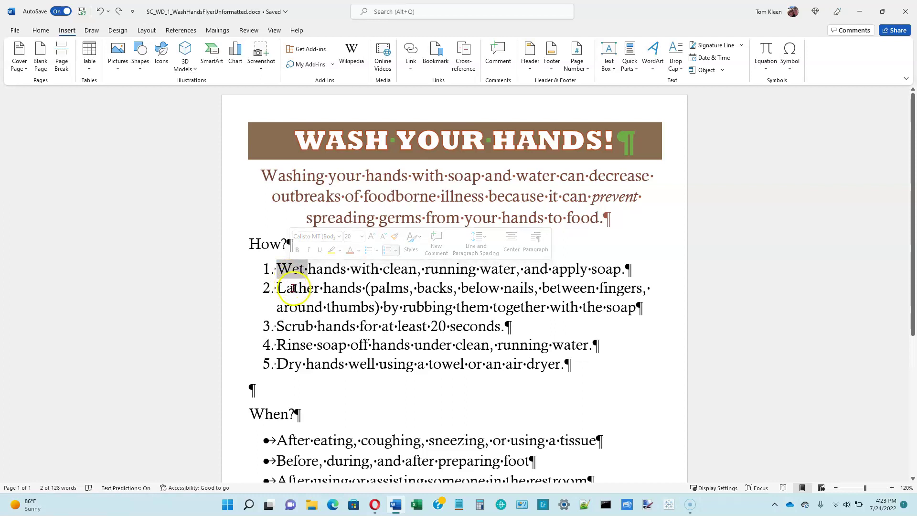
double_click(294, 288)
left_click(292, 270)
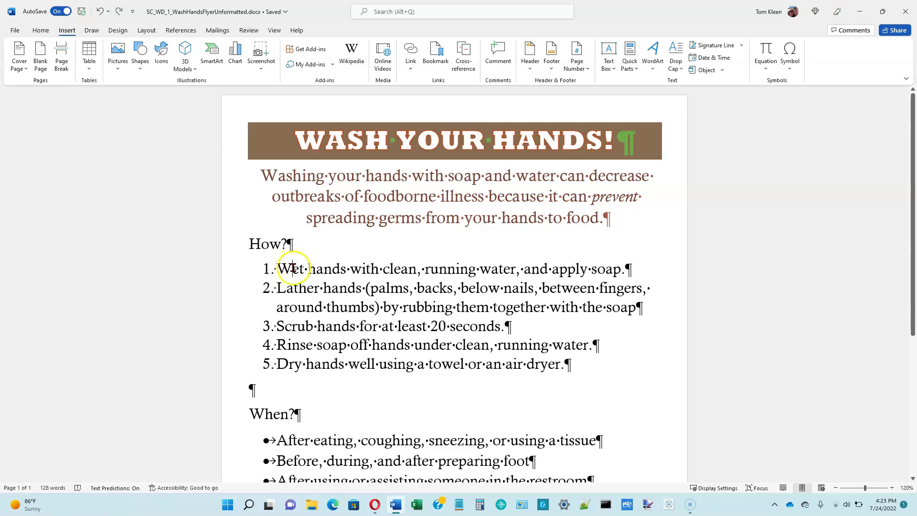
double_click(293, 269)
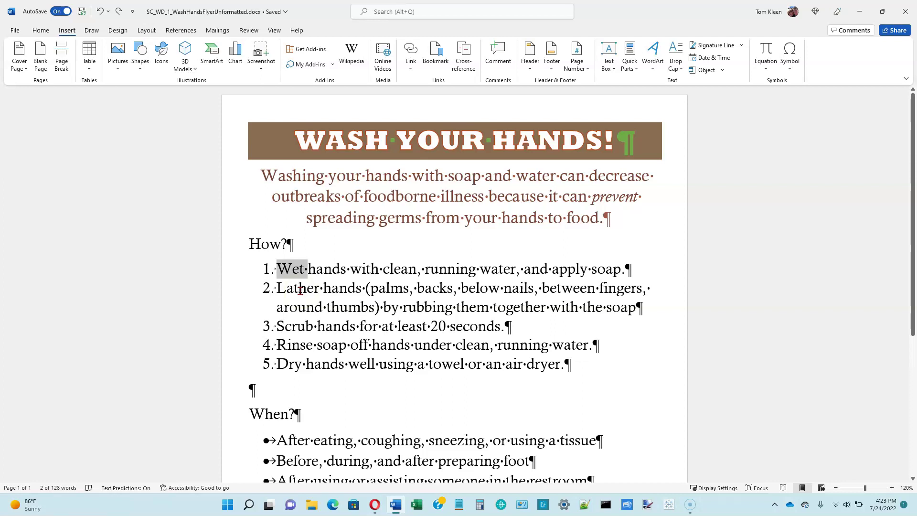
left_click_drag(293, 269, 297, 287)
double_click(297, 286, "ctrl")
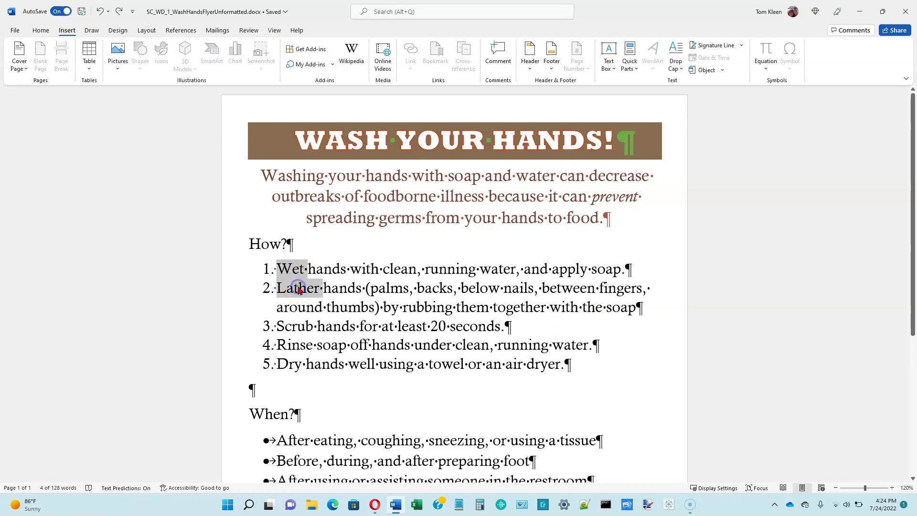
double_click(296, 327, "ctrl")
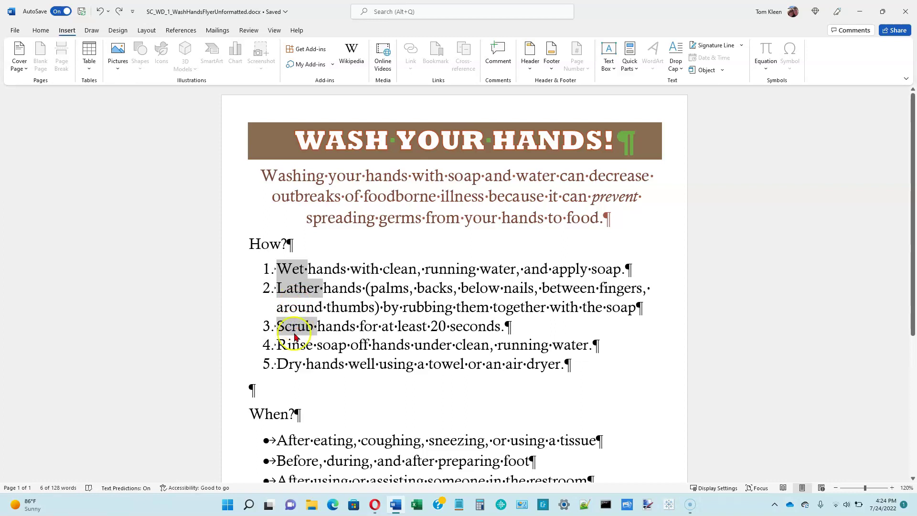
double_click(296, 345, "ctrl")
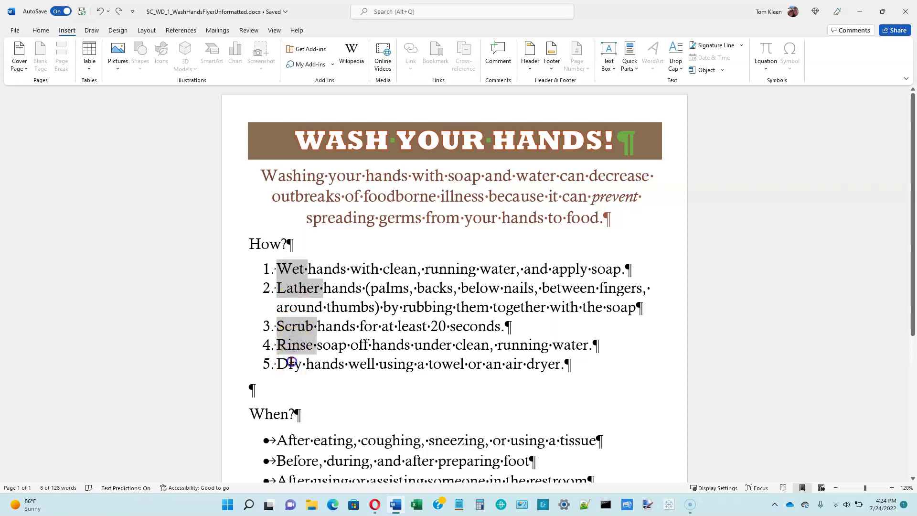
double_click(294, 364, "ctrl")
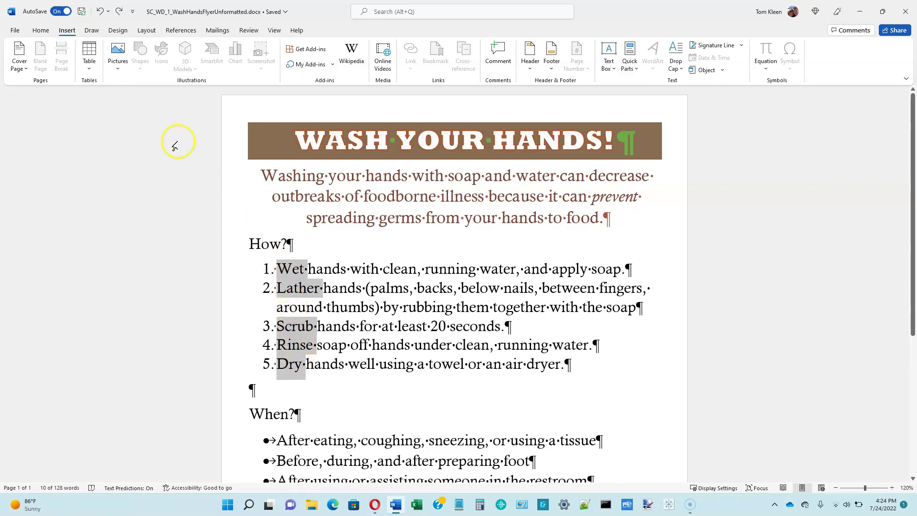
- Apply bold to the selected step words Wet, Lather, Scrub, Rinse and Dry
left_click(43, 35)
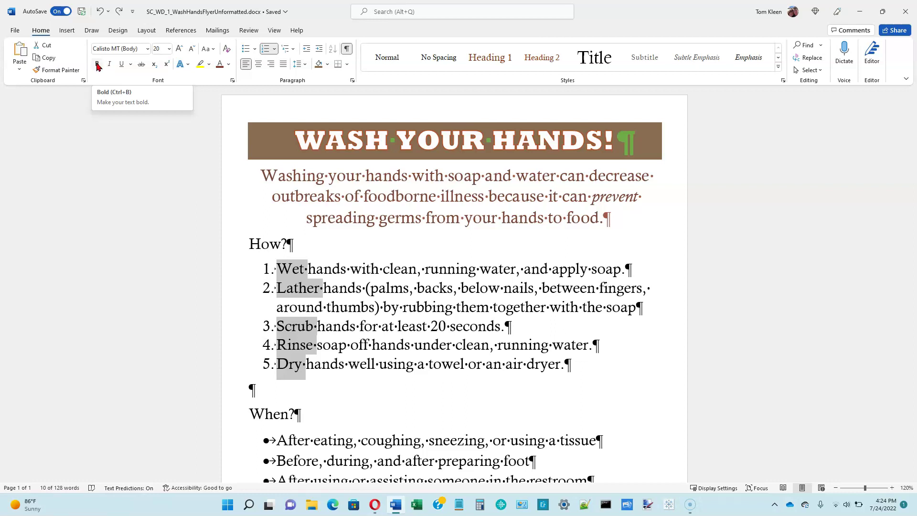
left_click(98, 65)
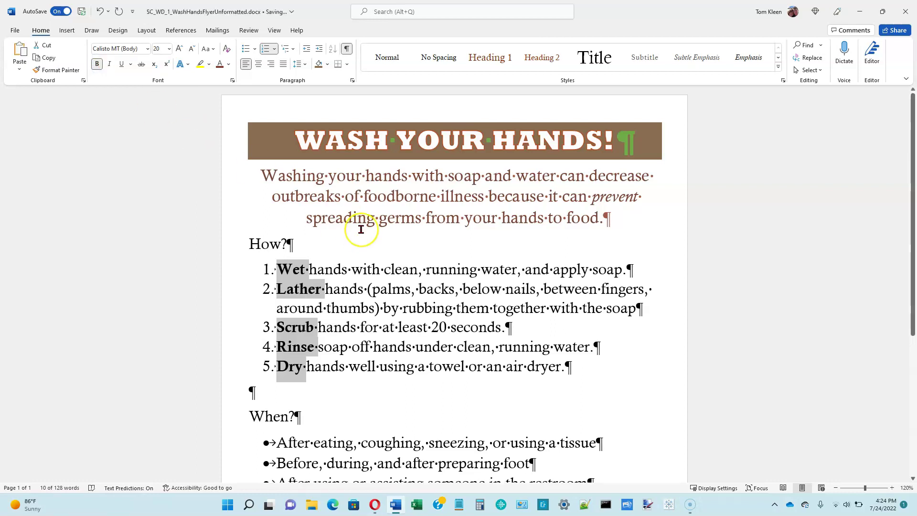
left_click(330, 218)
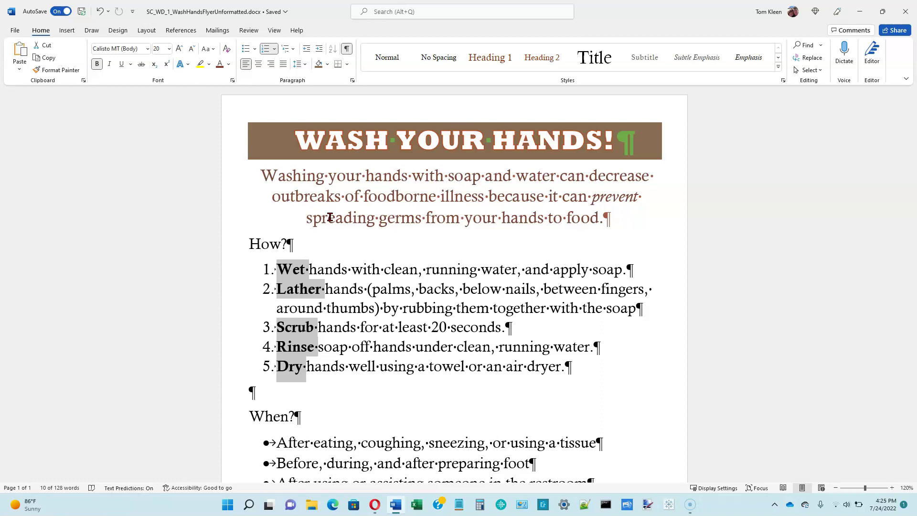
- Save a copy named SC_WD_1_WashHandsFlyerFormatted to OneDrive - Personal > Desktop
left_click(15, 31)
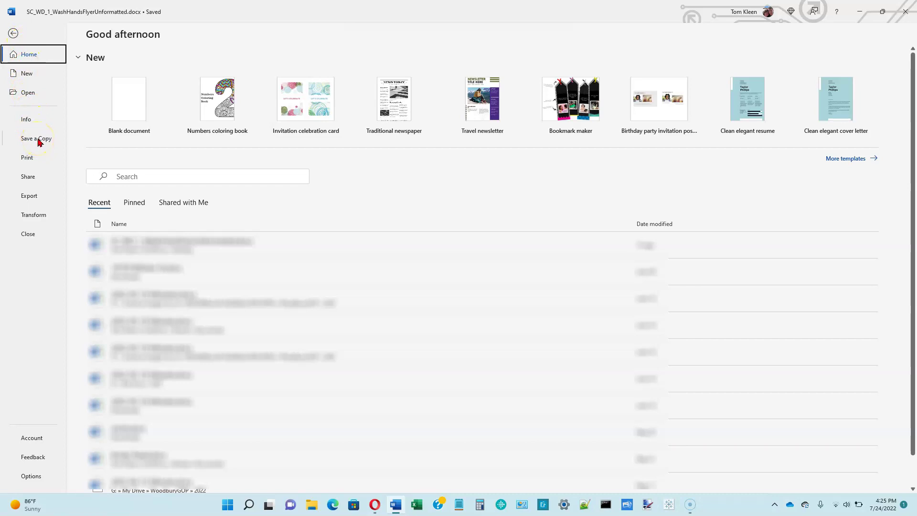
left_click(45, 142)
left_click(45, 142)
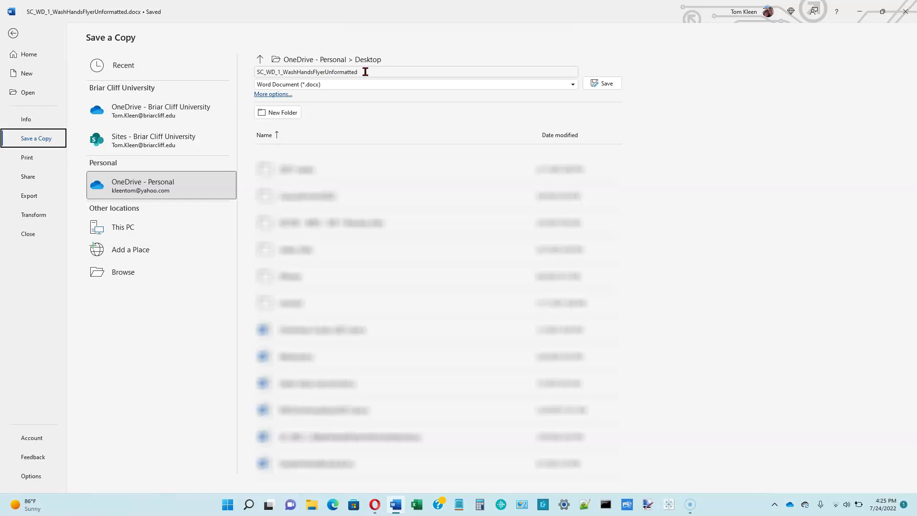
left_click(337, 71)
left_click(334, 72)
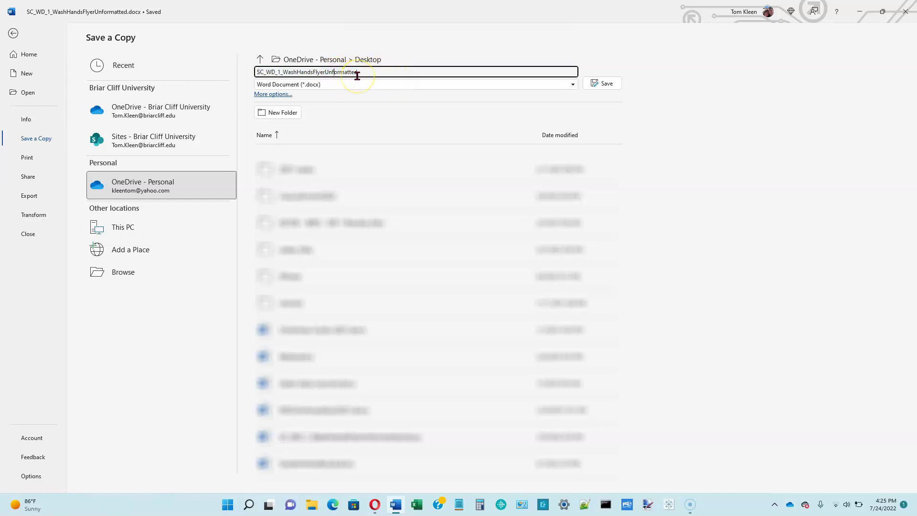
key("BackSpace")
key("BackSpace")
key("BackSpace")
type("F")
left_click(599, 84)
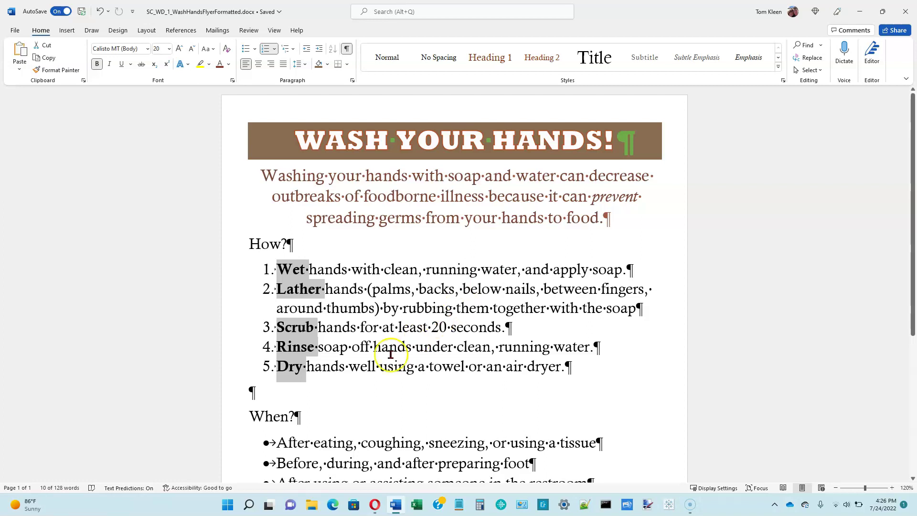
- Center the blank paragraph directly below numbered step 5
left_click(287, 394)
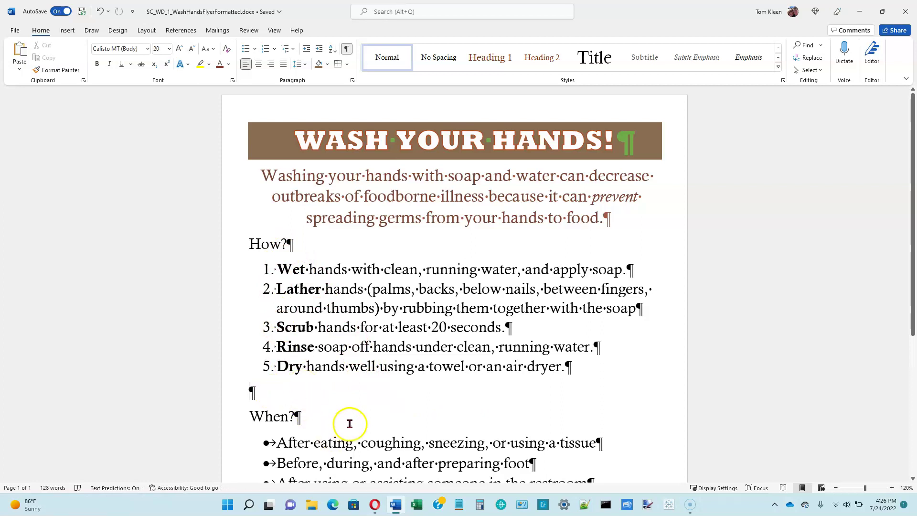
left_click(587, 368)
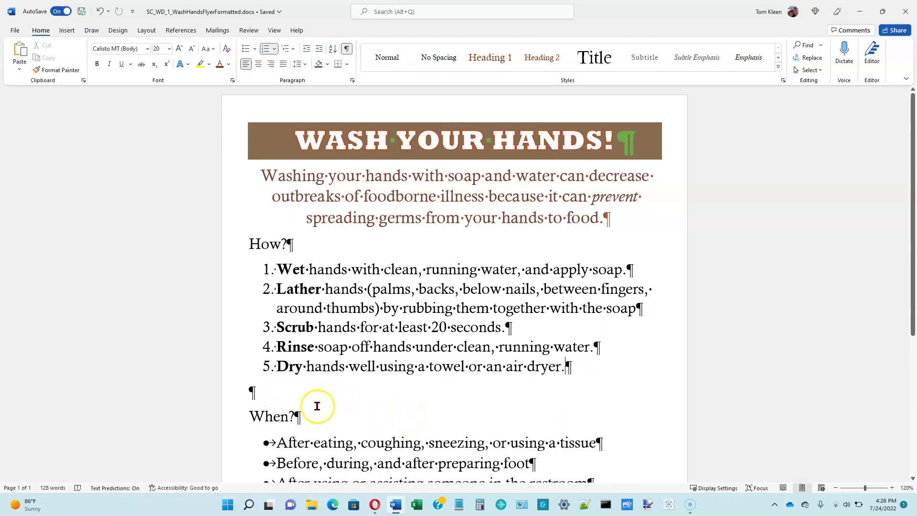
left_click(290, 396)
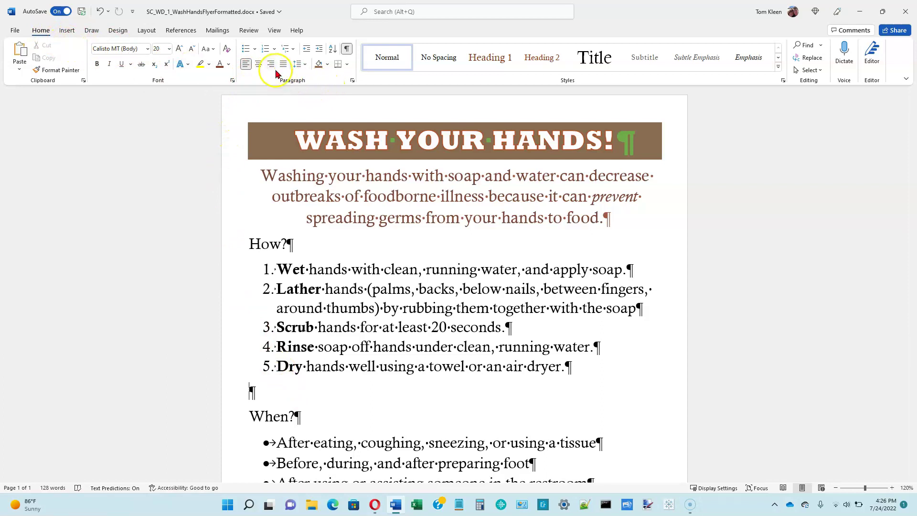
left_click(261, 66)
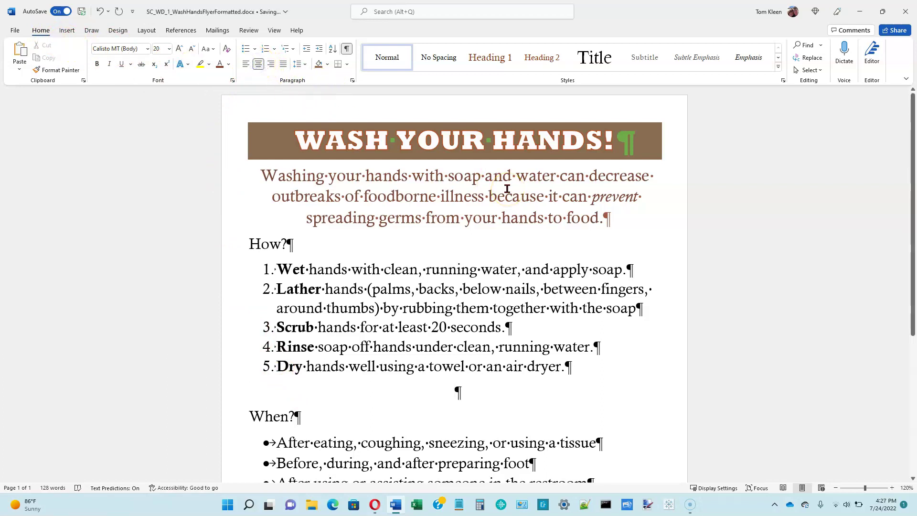
- Insert Support_WD_1_WashingHands.jpg from this device into the blank paragraph below step 5
left_click(68, 32)
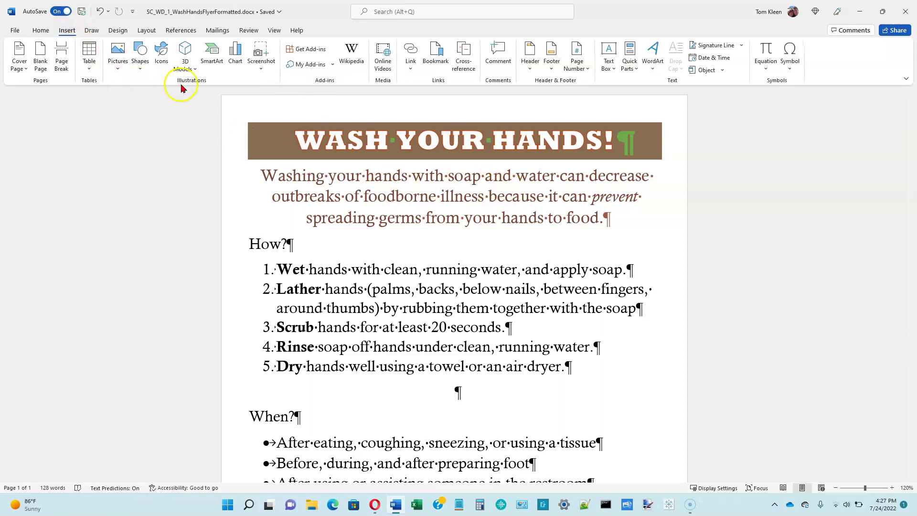
left_click(120, 71)
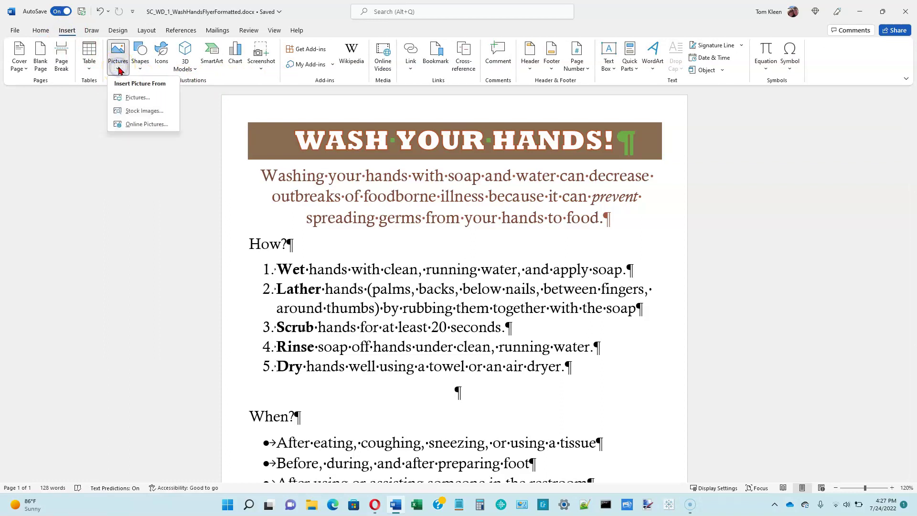
left_click(142, 99)
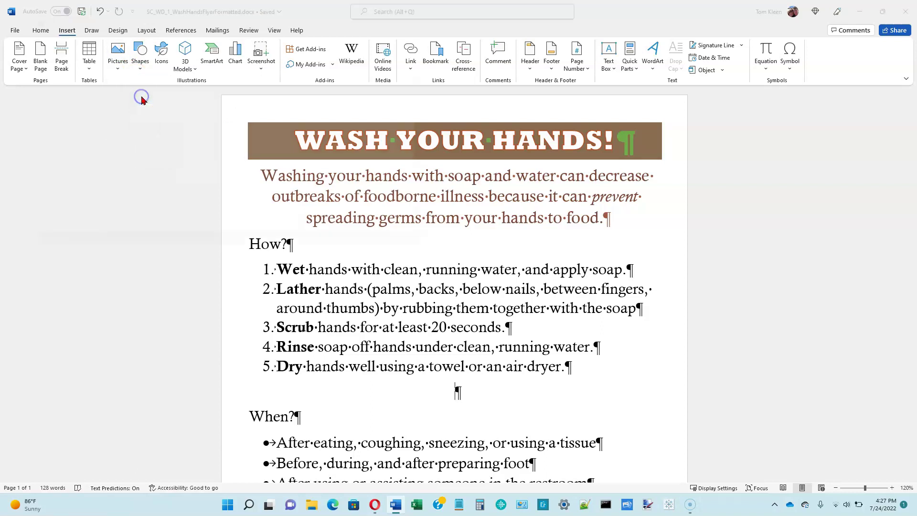
left_click(141, 99)
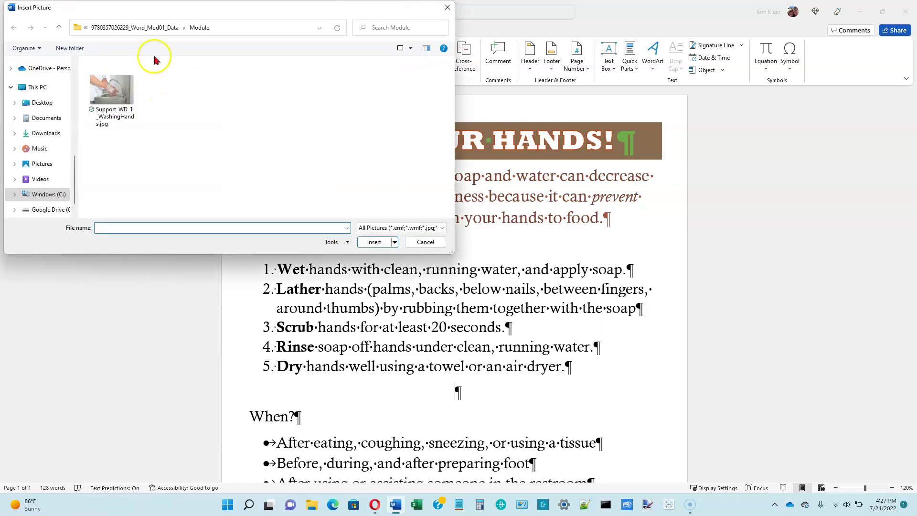
left_click(150, 37)
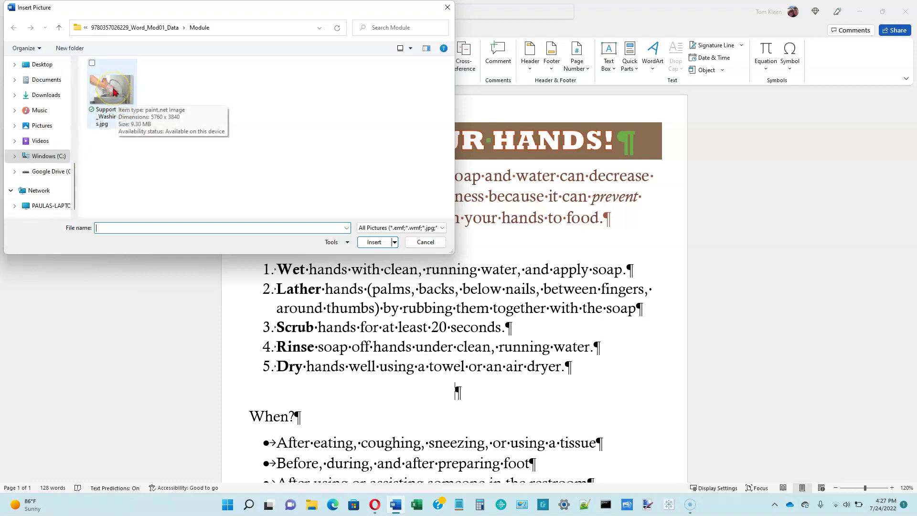
left_click(114, 92)
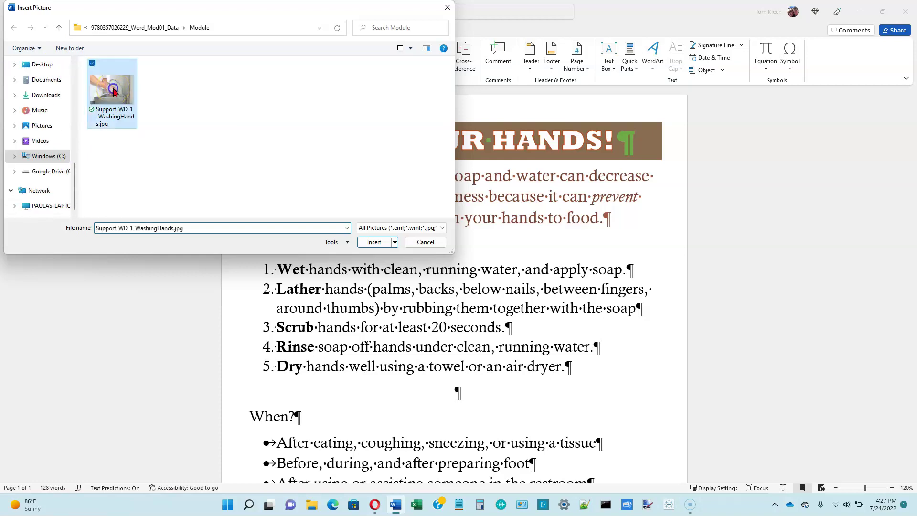
left_click(373, 243)
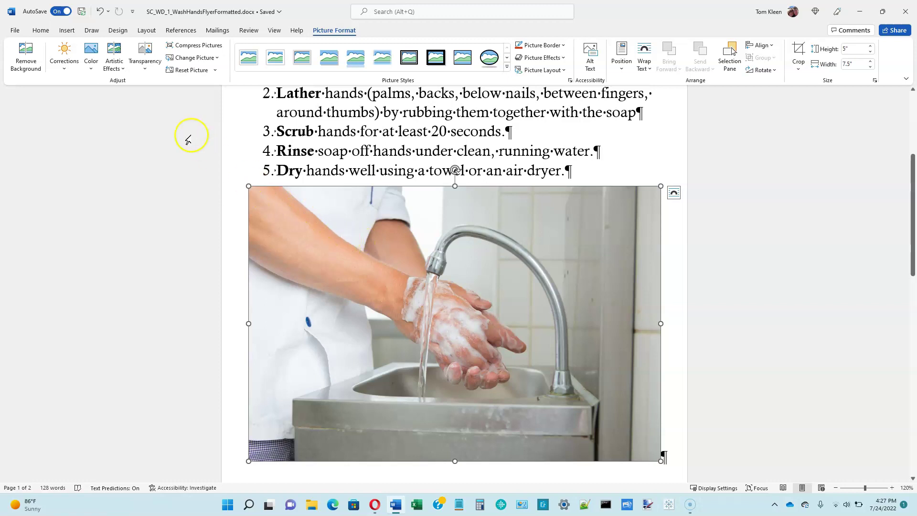
- Switch to One Page view, scroll to the top of page 1, and select the photo
left_click(274, 32)
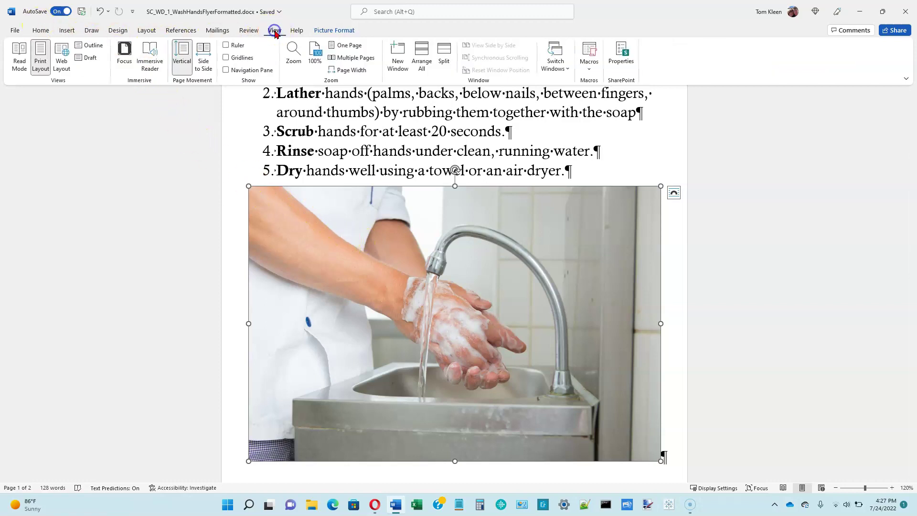
left_click(332, 47)
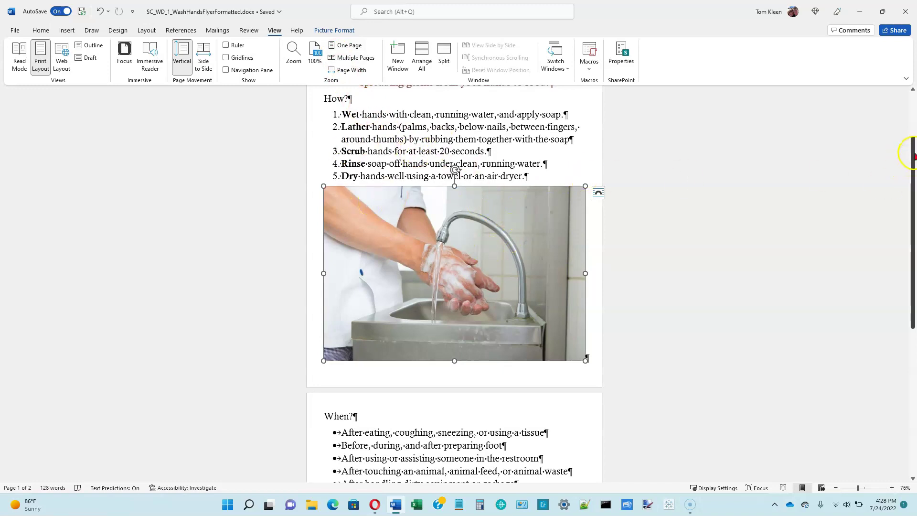
left_click_drag(913, 154, 912, 118)
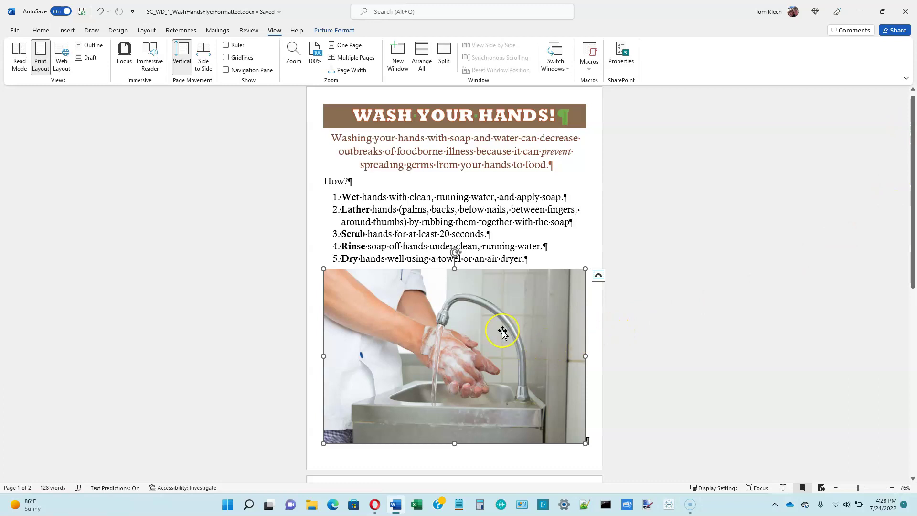
left_click(490, 288)
left_click(585, 268)
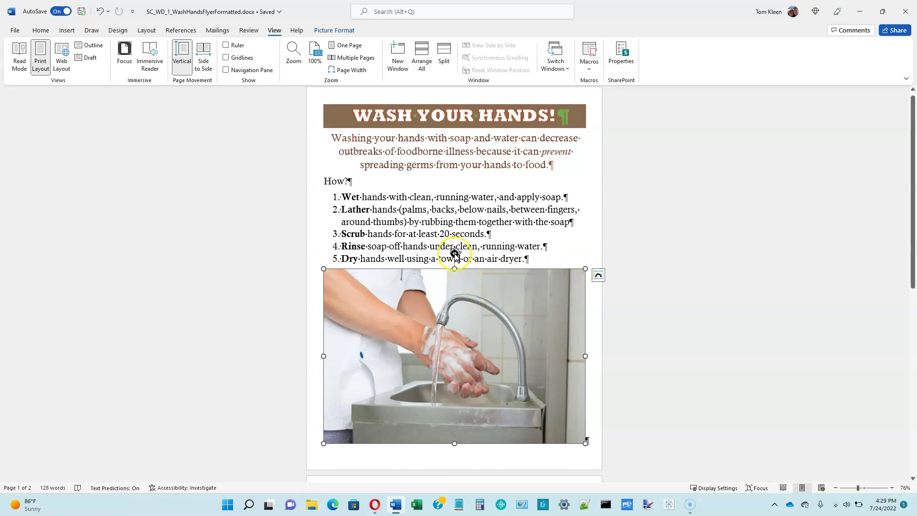
mouse_move(454, 252)
left_mouse_down()
mouse_move(483, 250)
mouse_move(477, 260)
mouse_move(454, 249)
left_mouse_up()
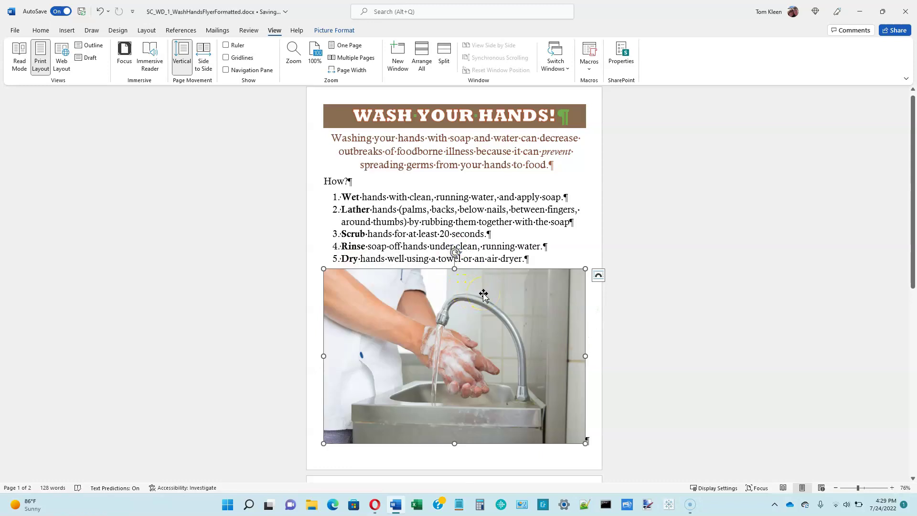
left_click(471, 292)
left_click(448, 209)
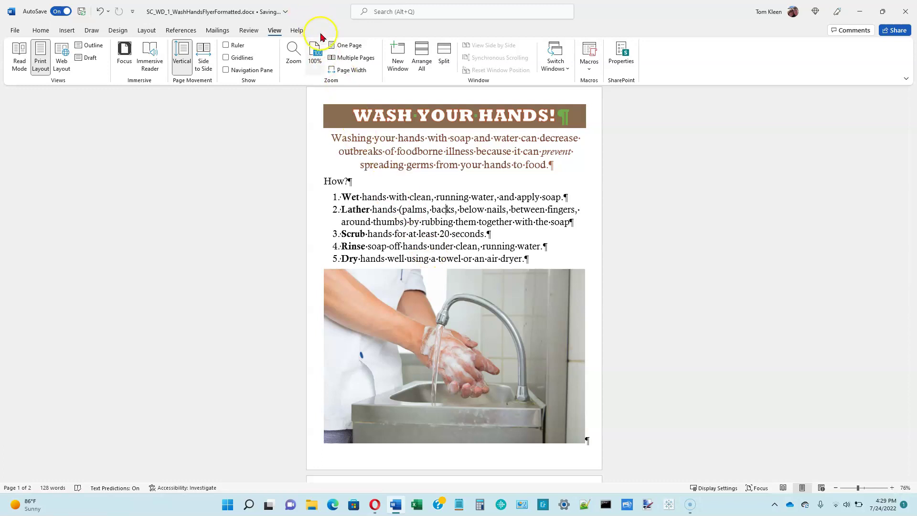
left_click(465, 305)
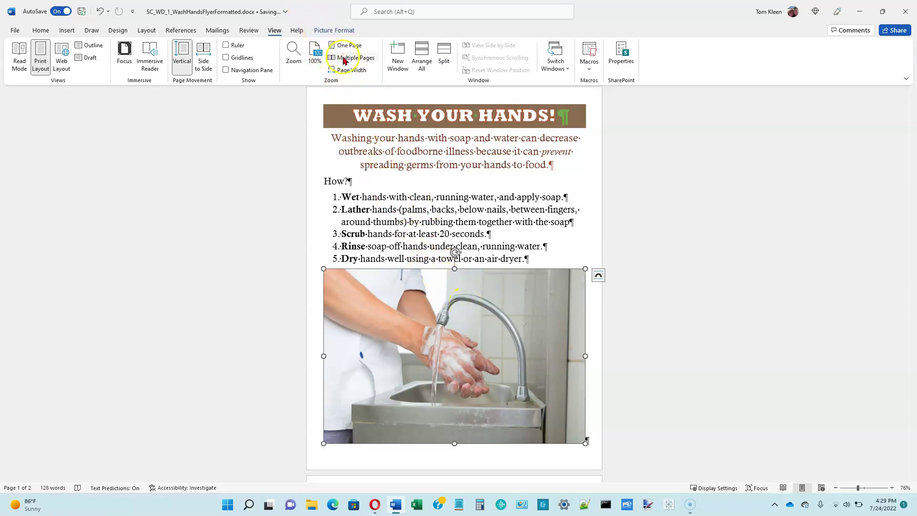
- Resize the photo to about 4.14 by 6.21 inches, undoing a distorting stretch
left_click(329, 32)
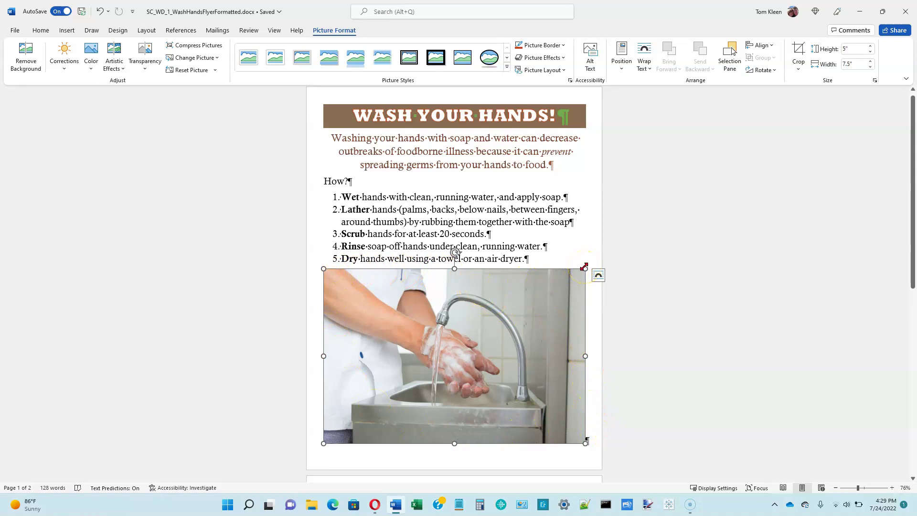
mouse_move(584, 267)
left_mouse_down()
mouse_move(543, 268)
mouse_move(578, 270)
left_mouse_up()
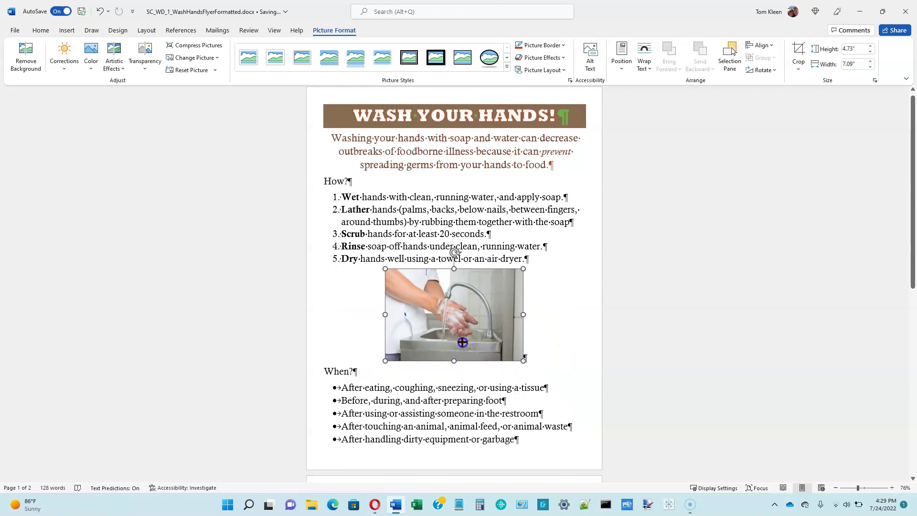
left_click(564, 343)
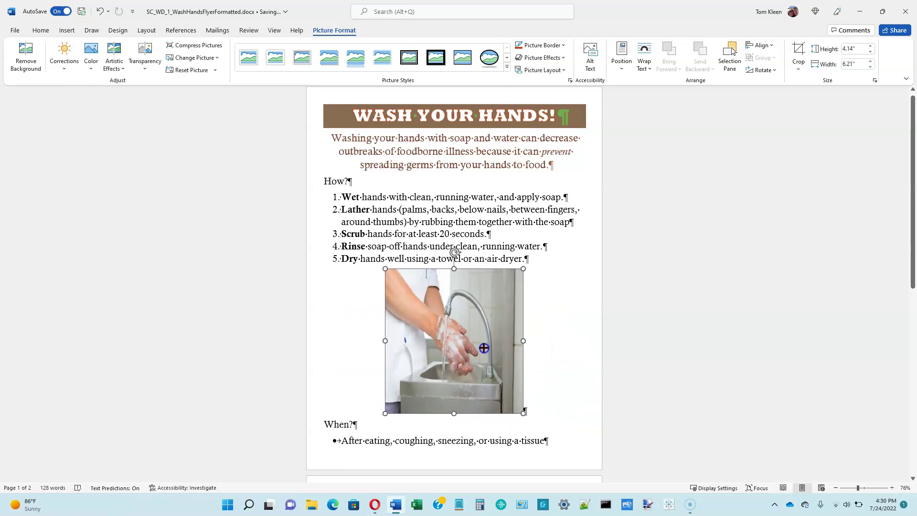
left_click(139, 56)
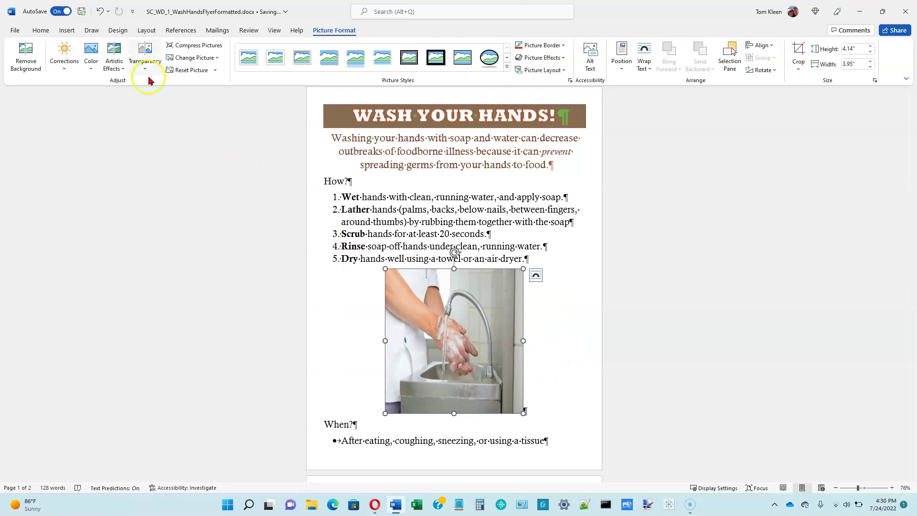
left_click(100, 11)
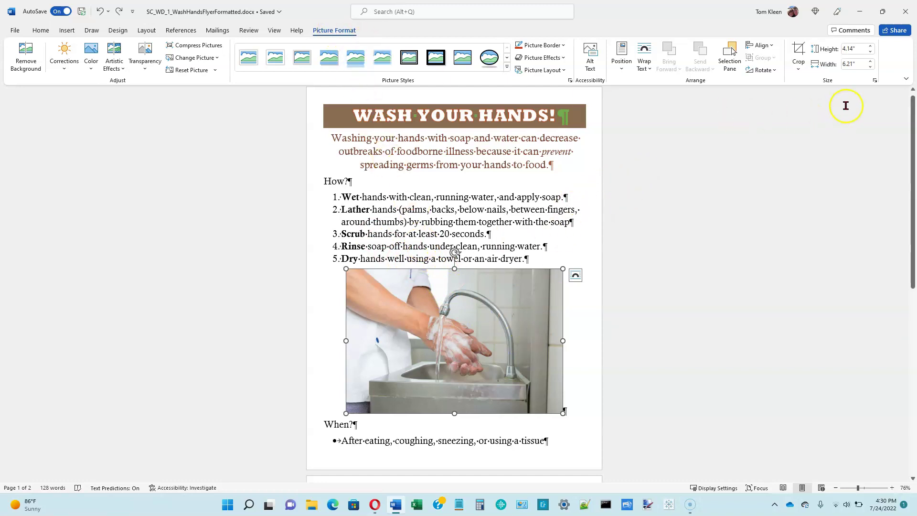
- Step the picture height down with the spinner until it measures 2 by 3 inches
left_click(870, 54)
left_click(870, 53)
left_click(871, 53)
left_click(870, 54)
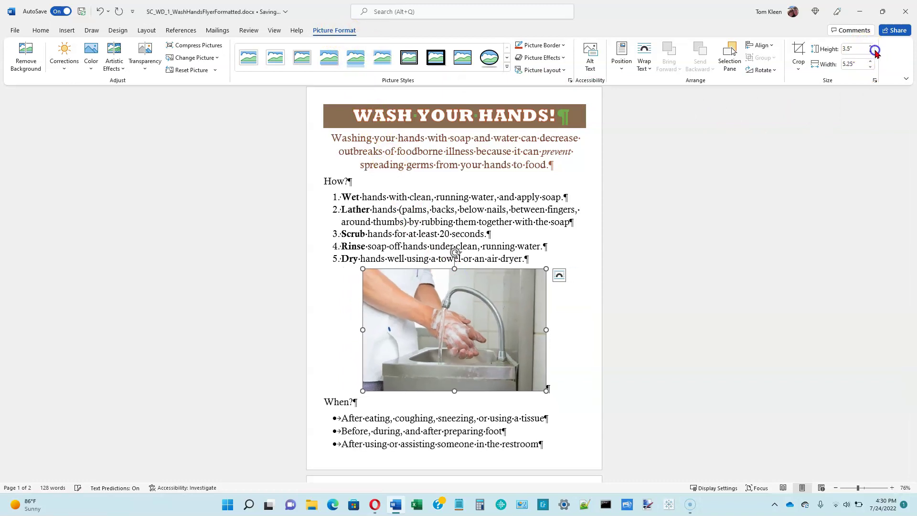
left_click(871, 53)
left_click(871, 53)
left_click(871, 53)
left_click(870, 53)
left_click(871, 53)
left_click(871, 53)
left_click(870, 53)
left_click(871, 53)
left_click(871, 53)
left_click(871, 53)
left_click(870, 53)
left_click(871, 53)
left_click(870, 53)
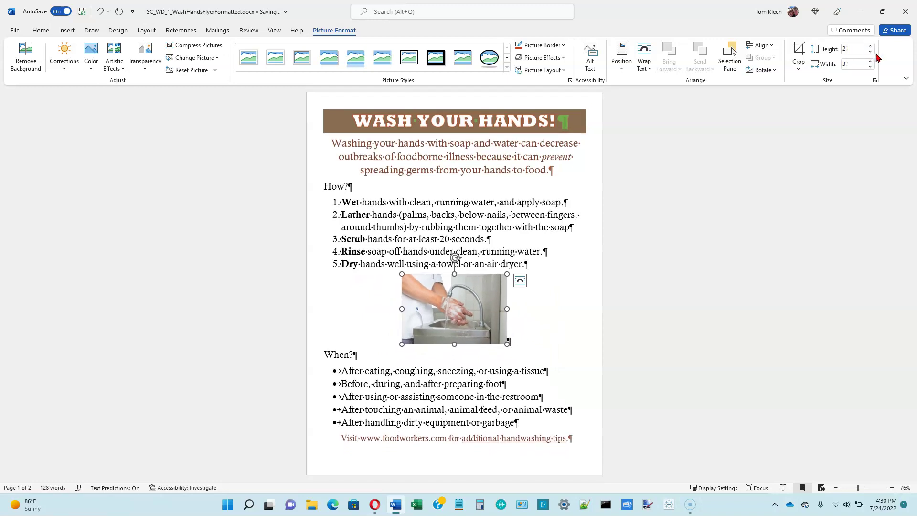
left_click(847, 71)
- Apply the Snip Diagonal Corner, White picture style to the photo, then deselect it
left_click(507, 70)
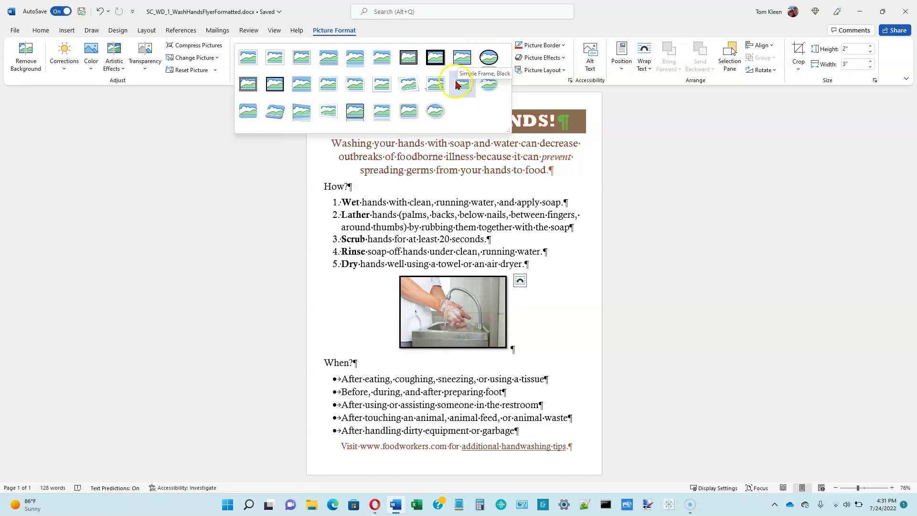
left_click(356, 86)
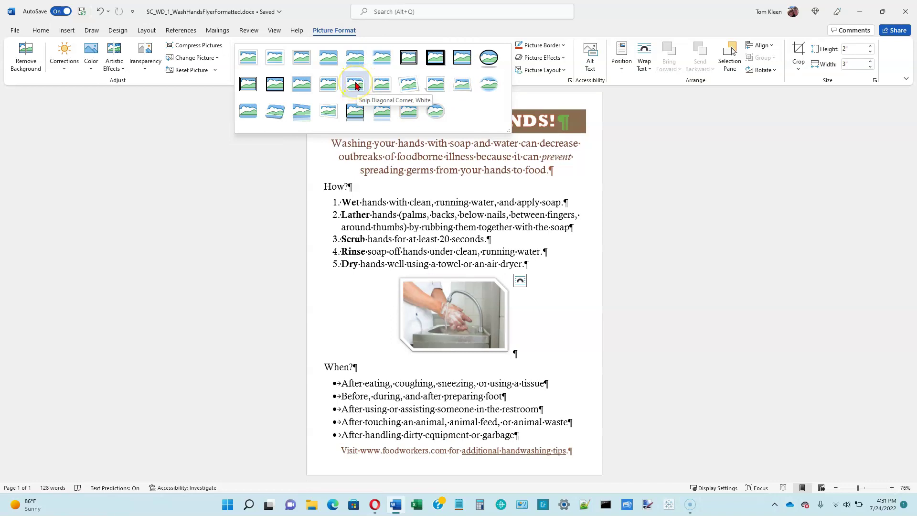
left_click(355, 86)
left_click(548, 242)
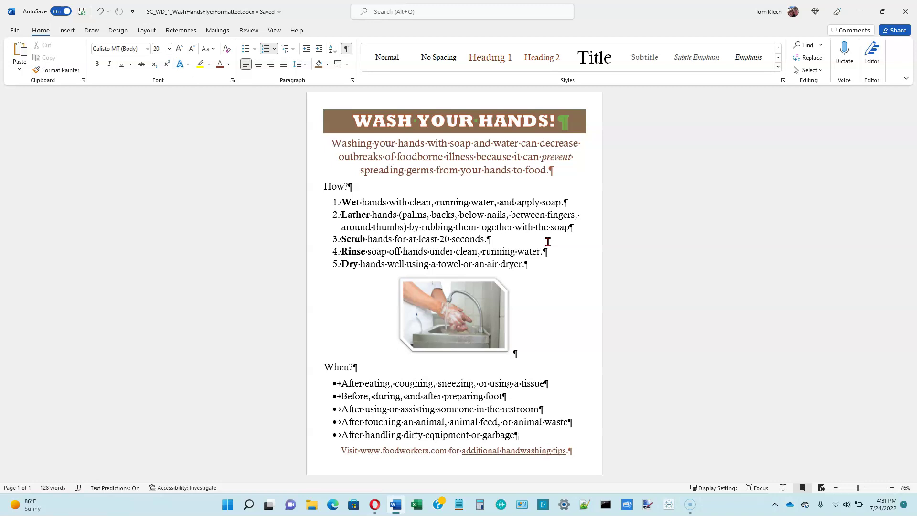
- Give the selected photo the Perspective: Upper Left shadow from Picture Effects
left_click(472, 296)
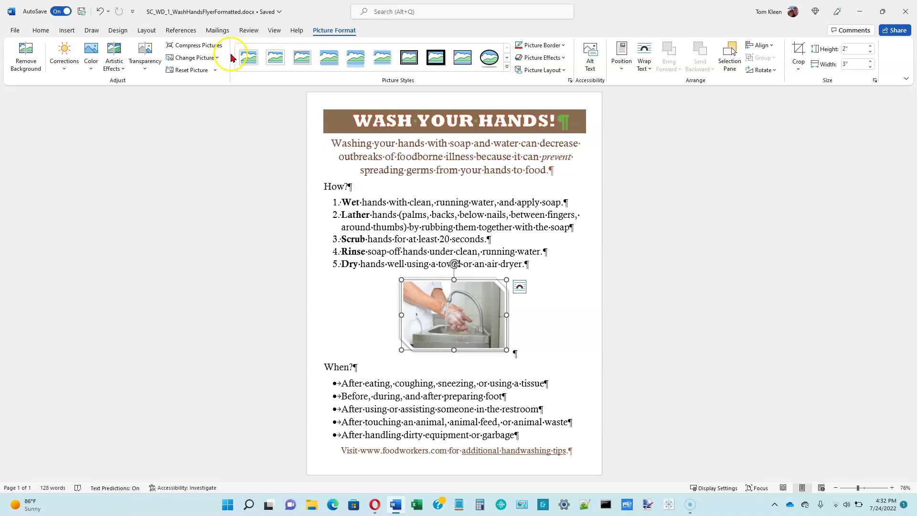
left_click(562, 58)
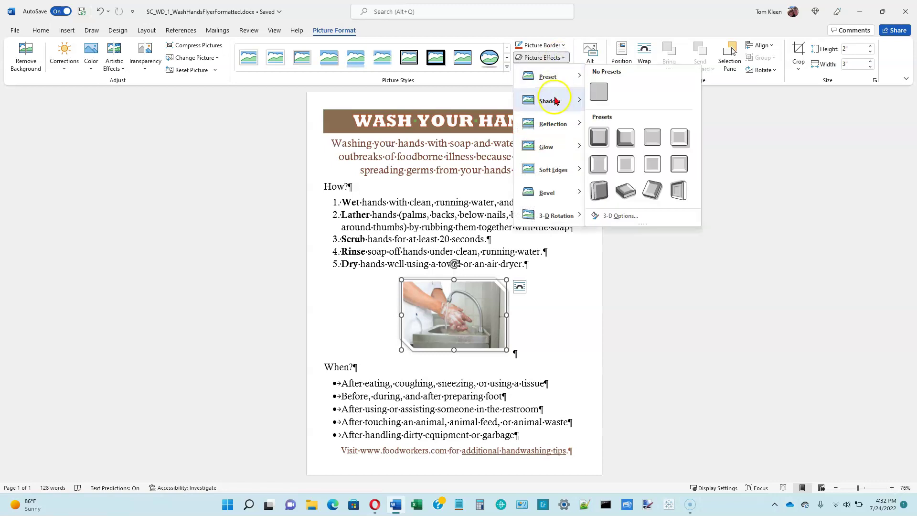
left_click(557, 219)
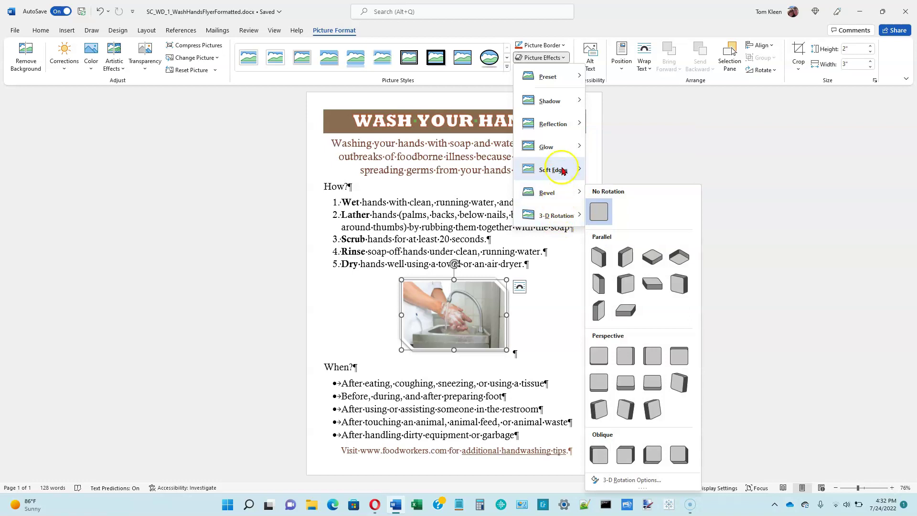
mouse_move(560, 102)
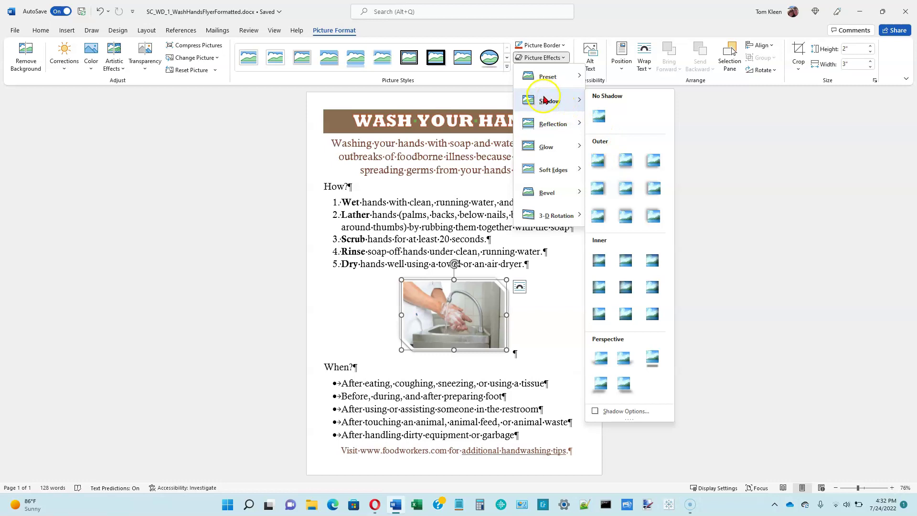
mouse_move(549, 125)
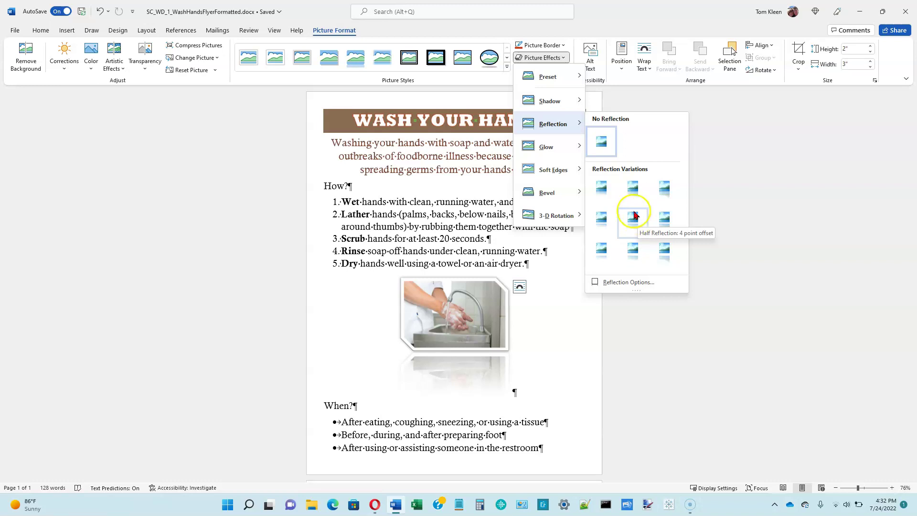
mouse_move(537, 154)
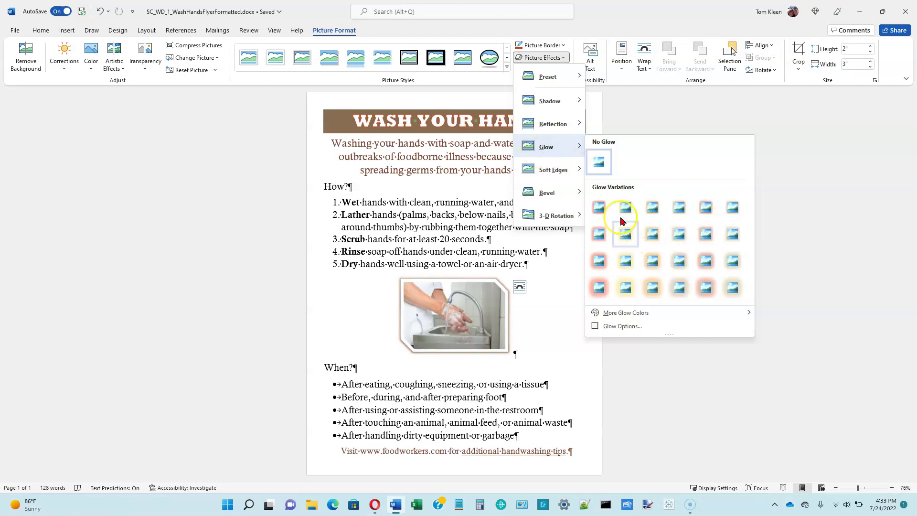
left_click(547, 103)
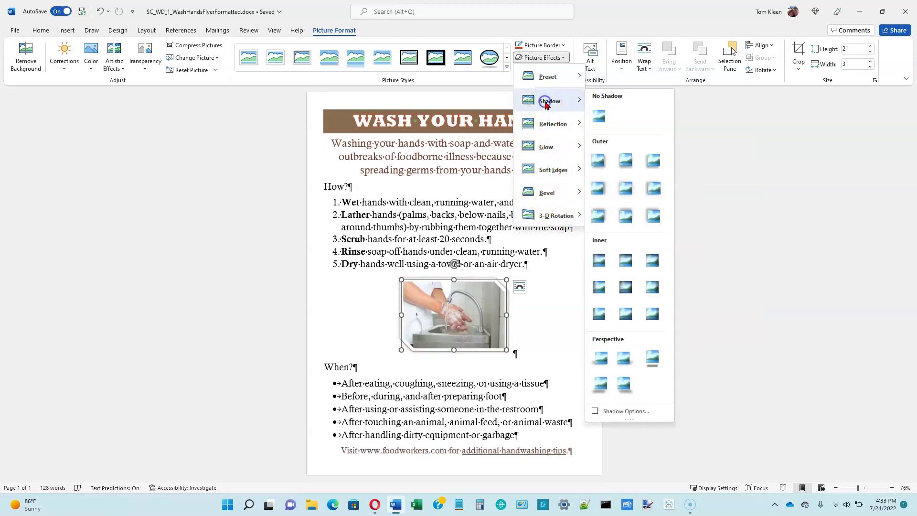
left_click(601, 357)
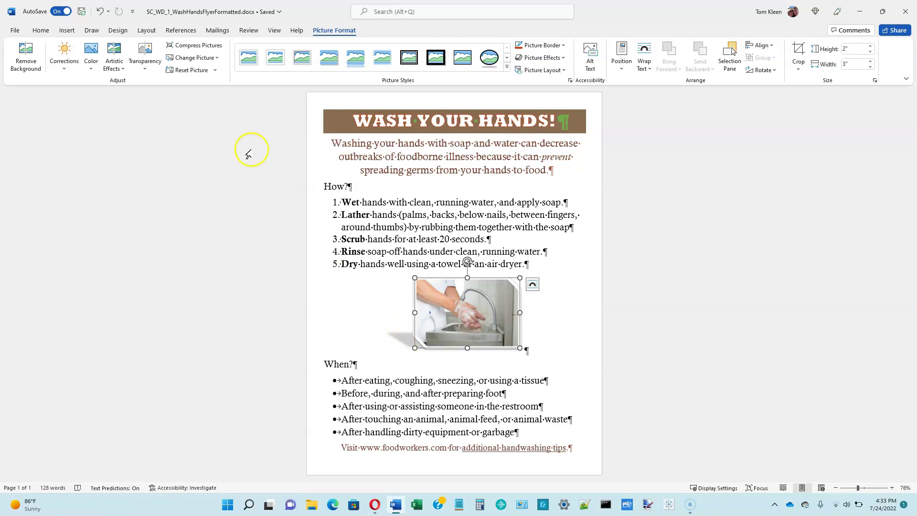
- Open the Design tab's Colors gallery of theme colour palettes
left_click(116, 31)
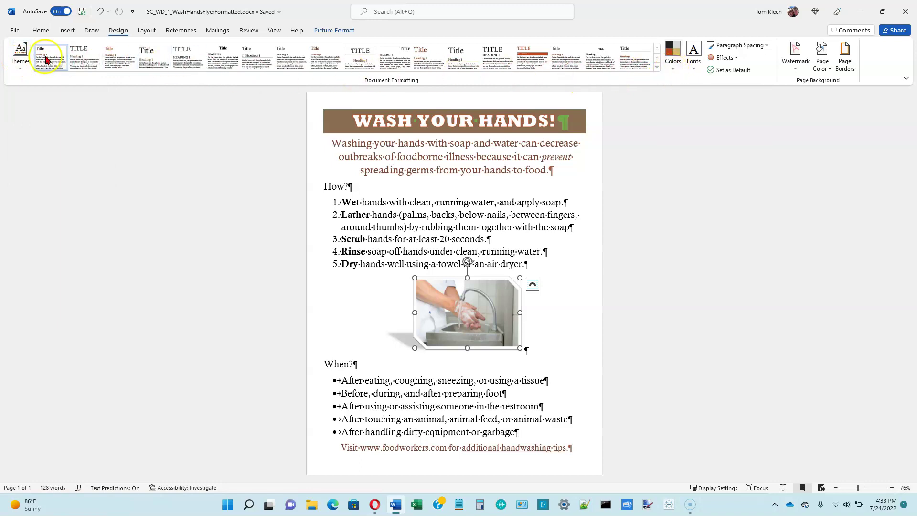
left_click(671, 71)
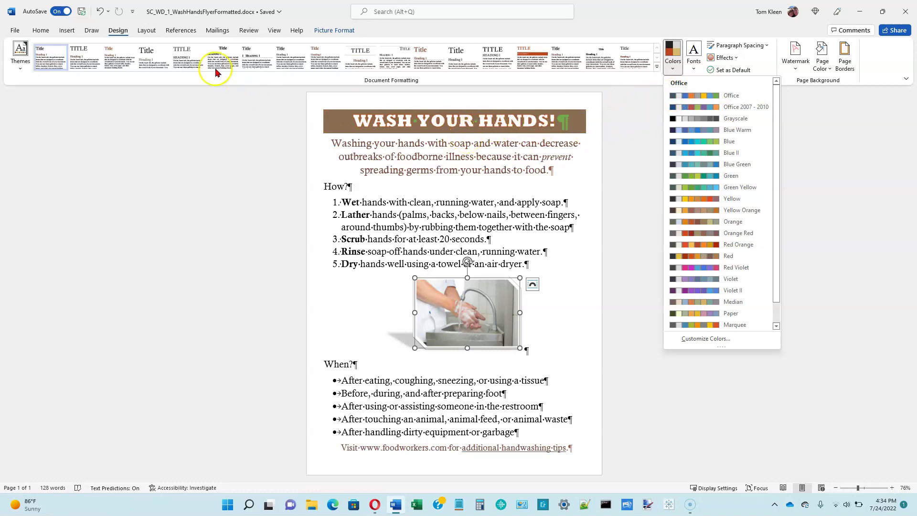
- Look through the paragraph shading colours and the document Themes gallery
left_click(42, 31)
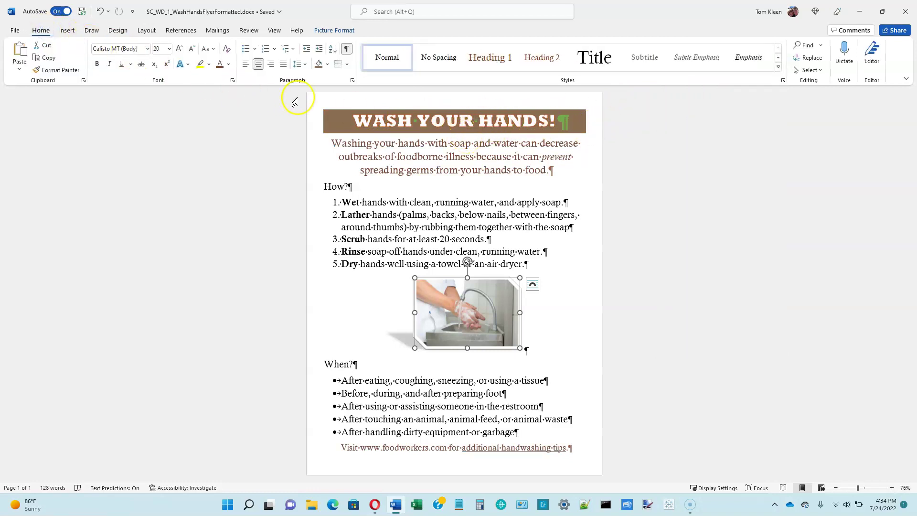
left_click(327, 65)
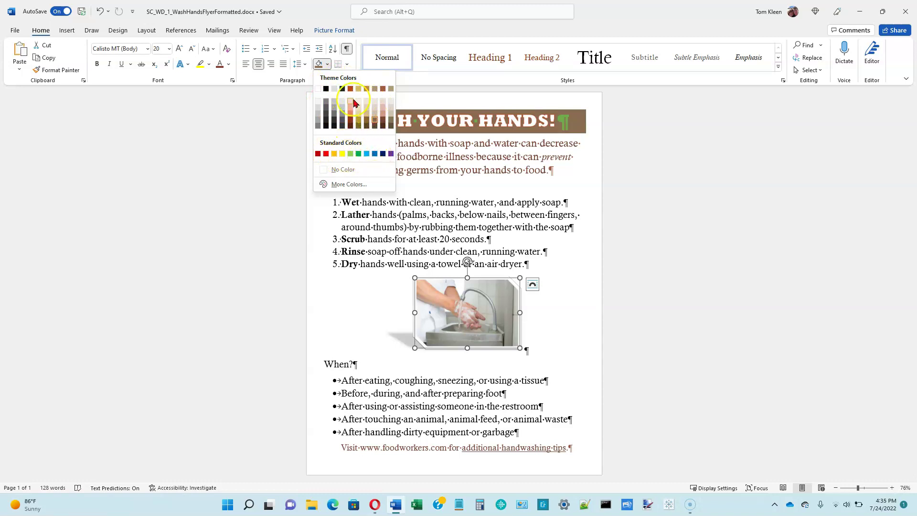
left_click(118, 30)
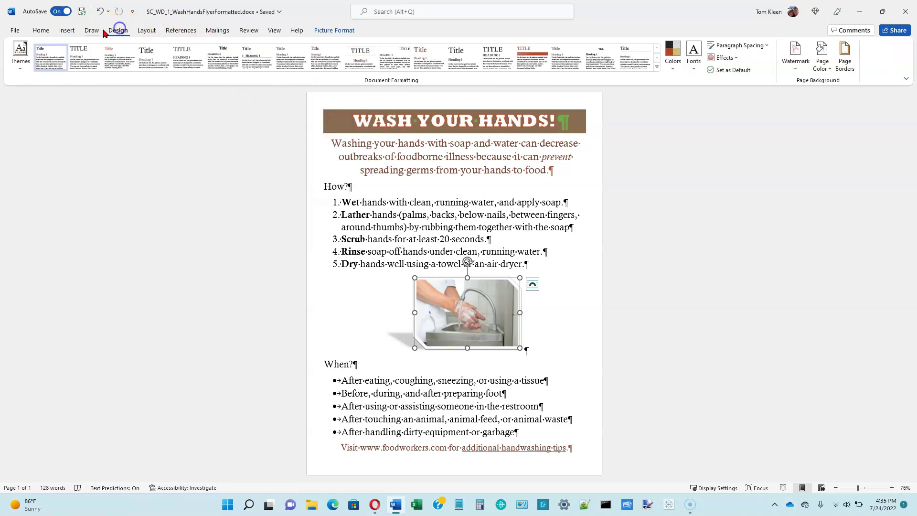
left_click(20, 71)
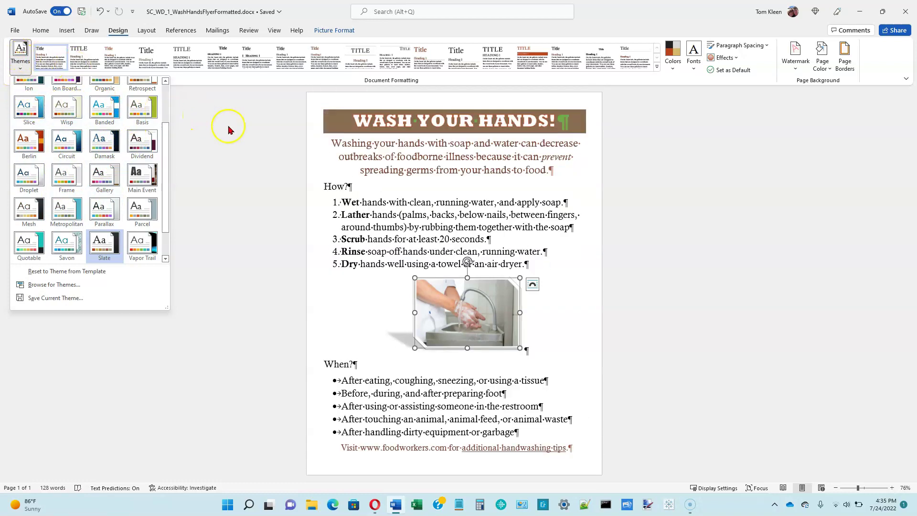
left_click(673, 68)
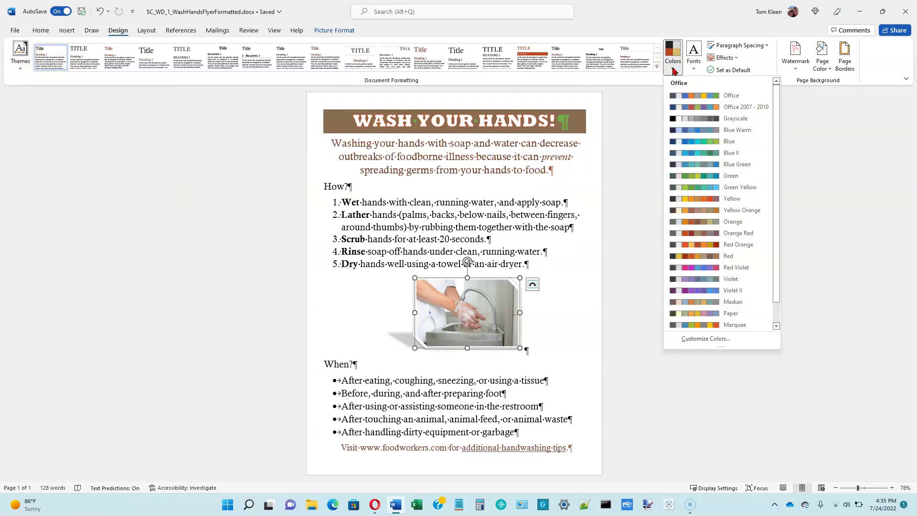
- Preview Green Yellow, then apply the Blue II theme colour scheme
left_click(700, 189)
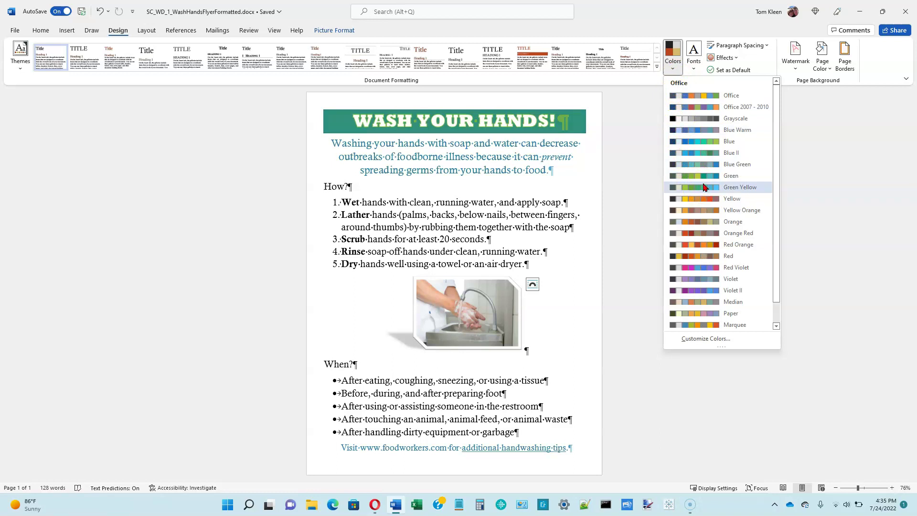
left_click(705, 154)
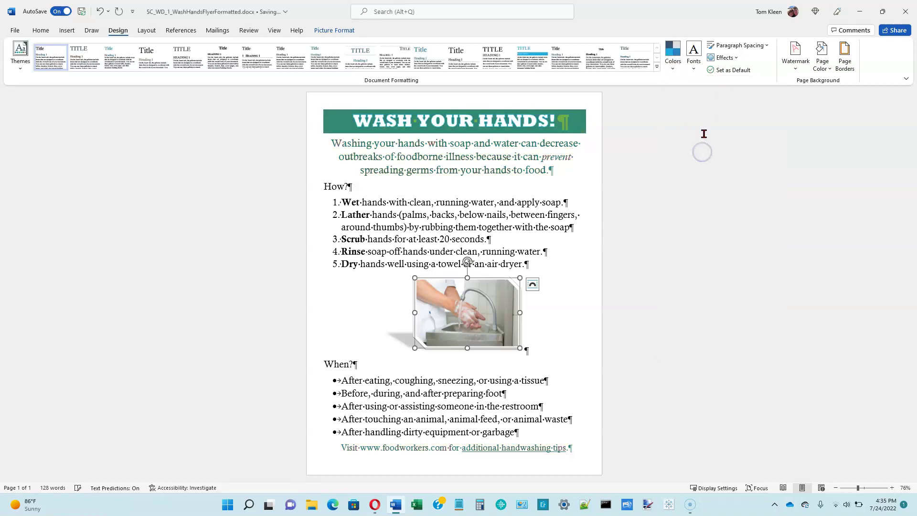
left_click(674, 69)
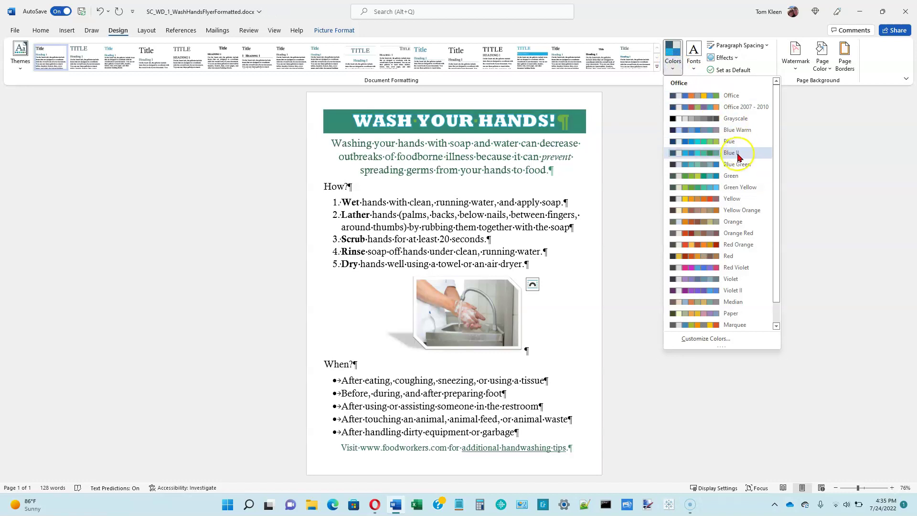
left_click(728, 119)
left_click(670, 156)
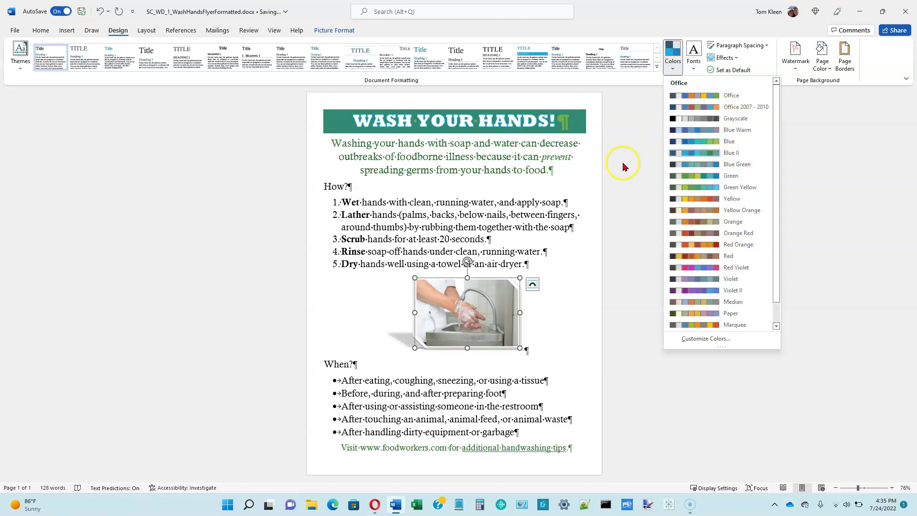
left_click(587, 125)
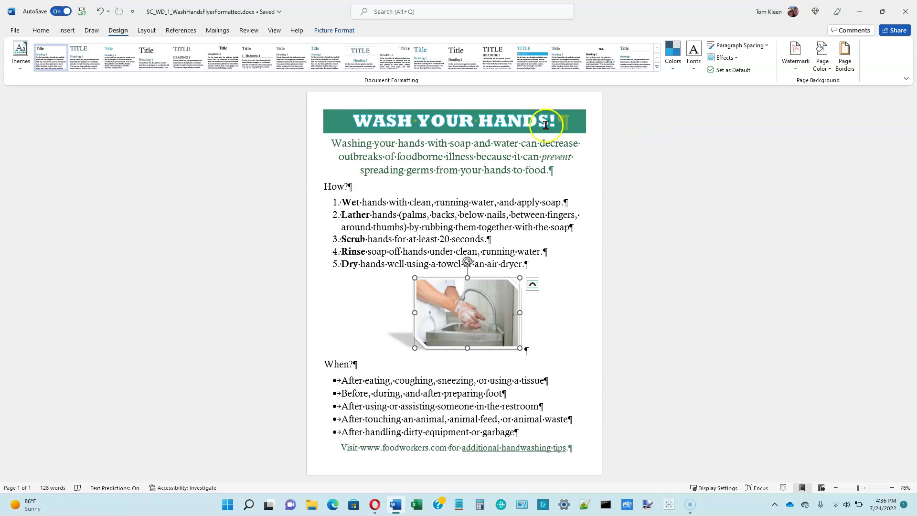
- Frame the page with a 3 pt turquoise thick double-line Box border
left_click(109, 31)
left_click(845, 54)
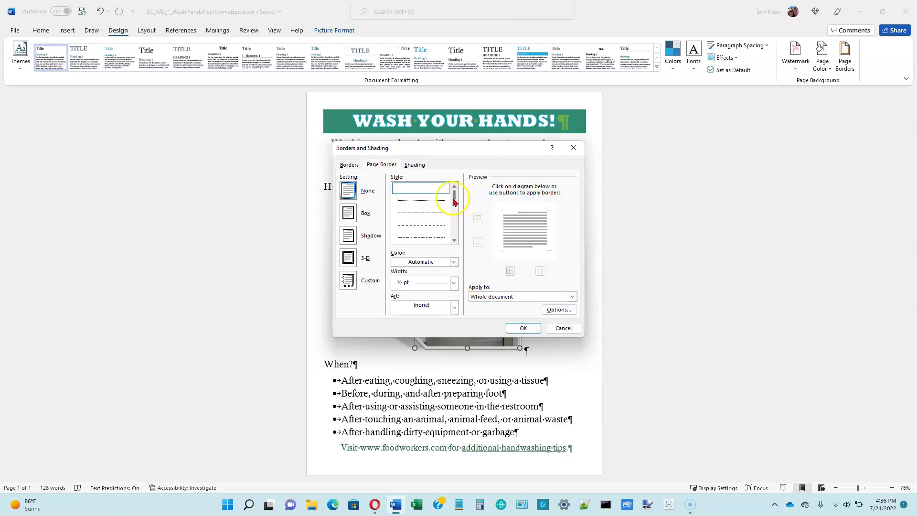
left_click_drag(454, 191, 450, 241)
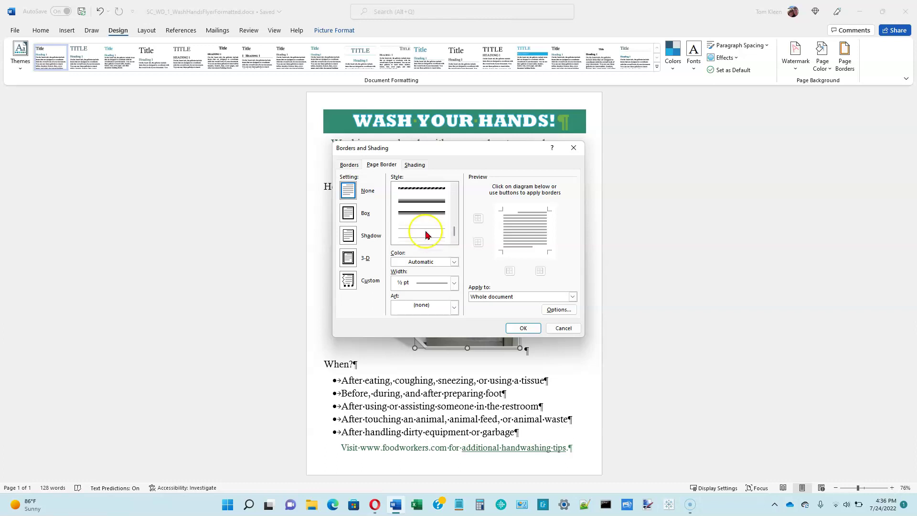
left_click(422, 213)
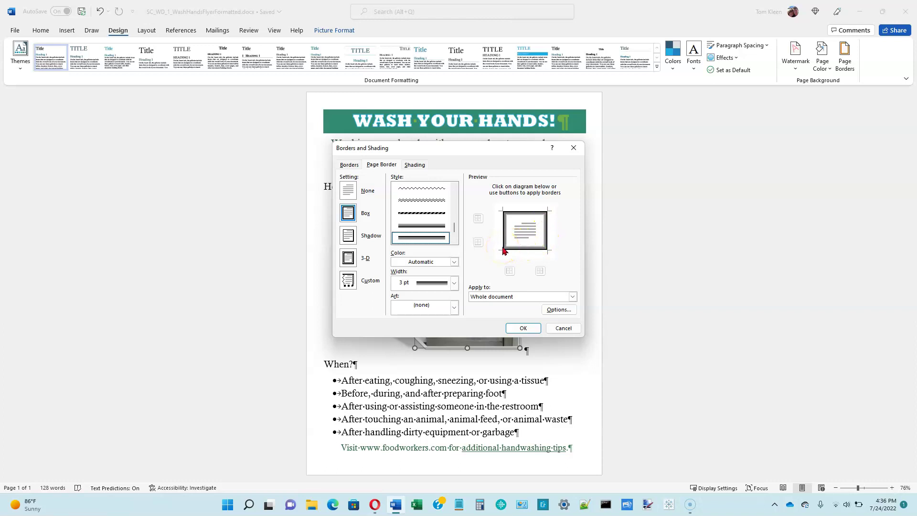
left_click(349, 193)
left_click(348, 213)
left_click(455, 262)
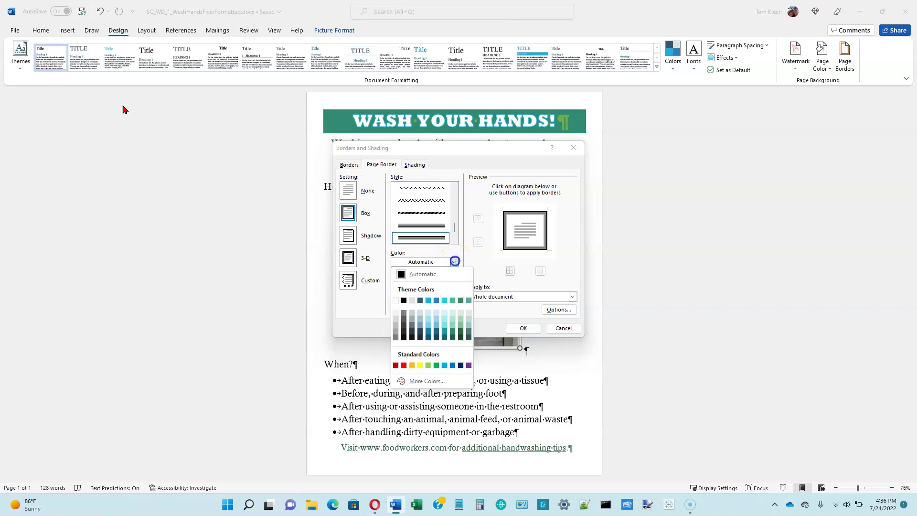
left_click(444, 331)
left_click(522, 329)
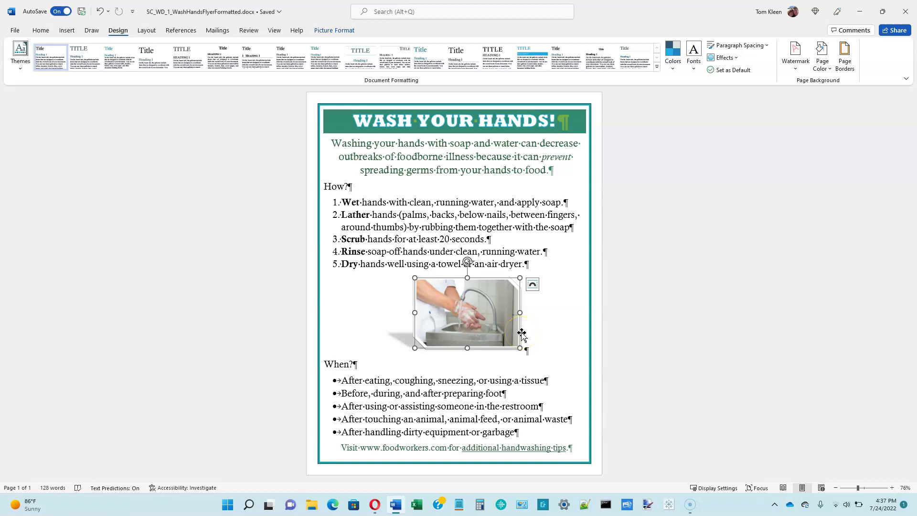
- Deselect the picture and set Spacing After on the How? heading to 0 pt
left_click(536, 330)
left_click(322, 186)
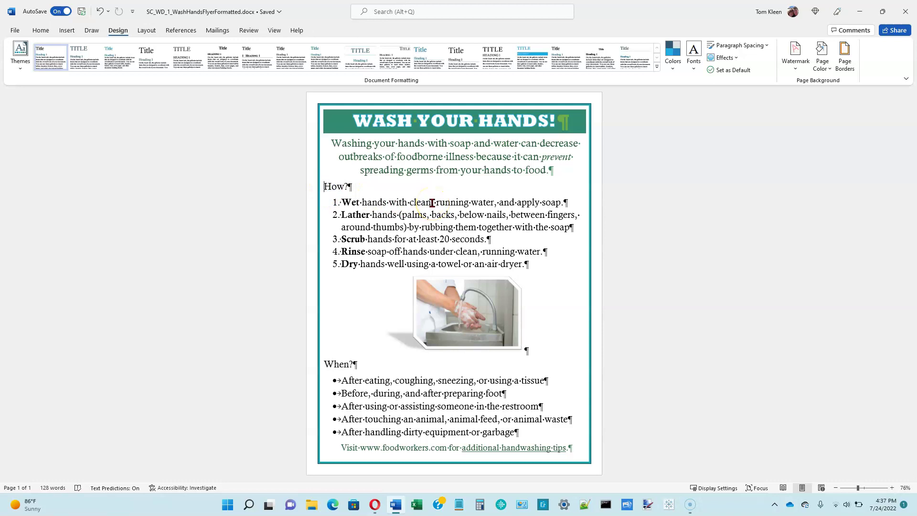
left_click(146, 31)
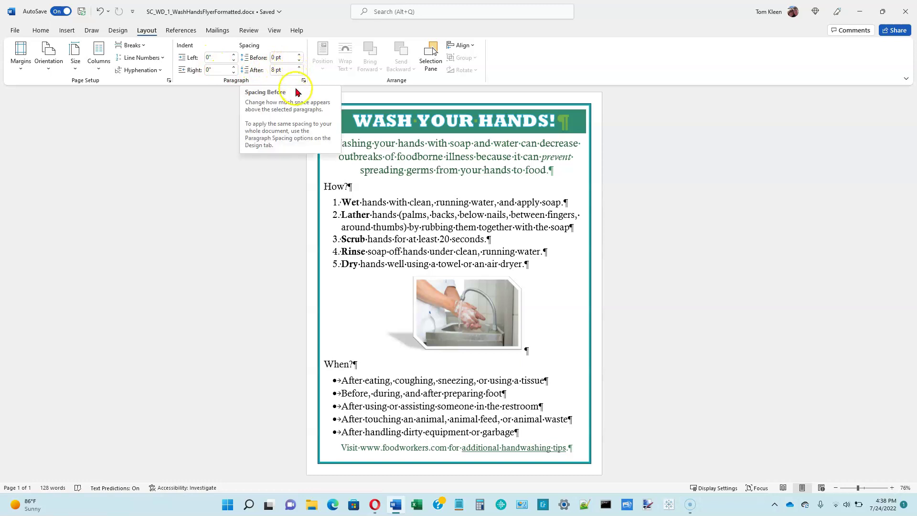
left_click(298, 61)
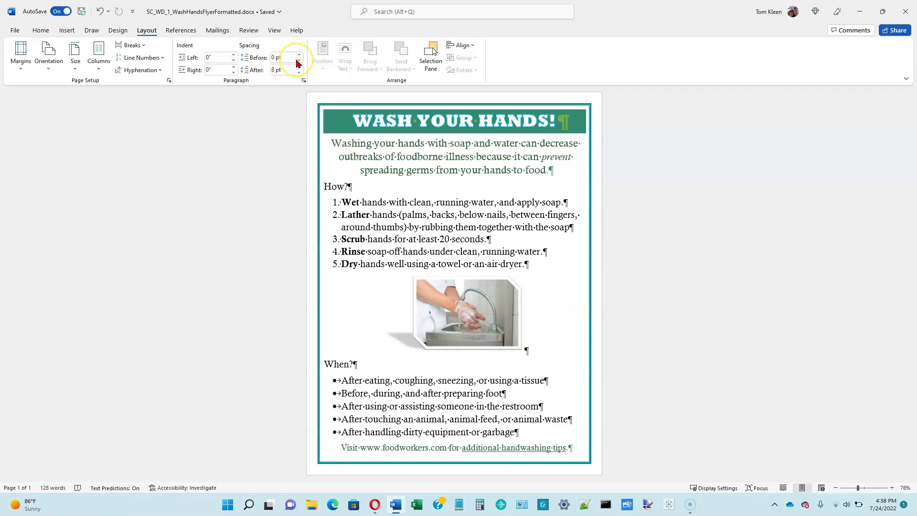
left_click(325, 189)
left_click_drag(324, 188, 358, 188)
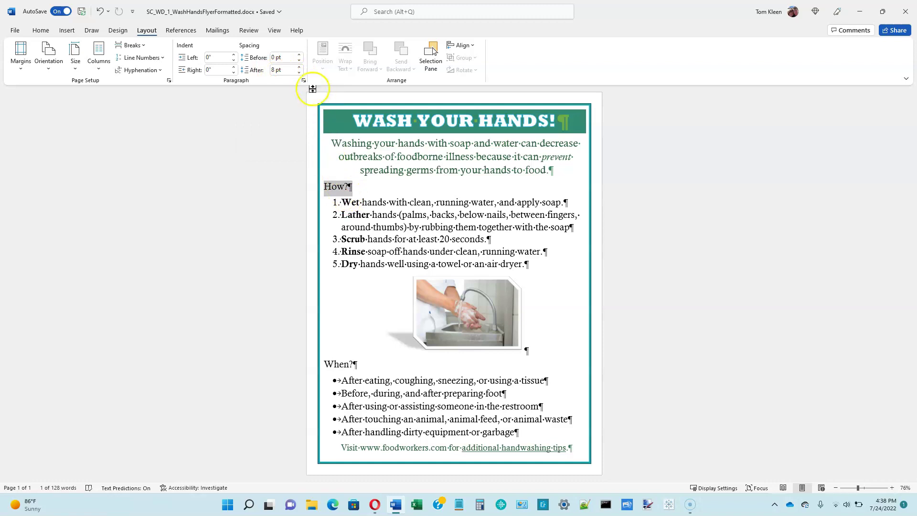
left_click(299, 72)
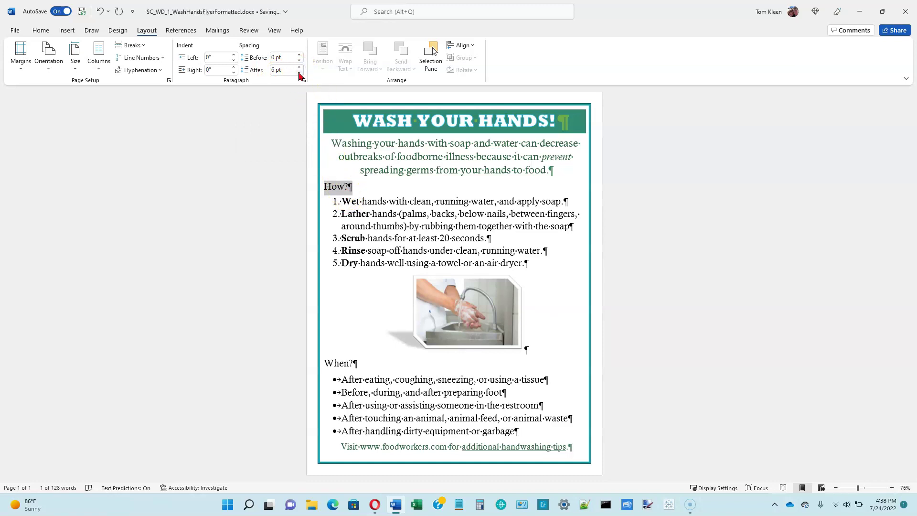
left_click(299, 73)
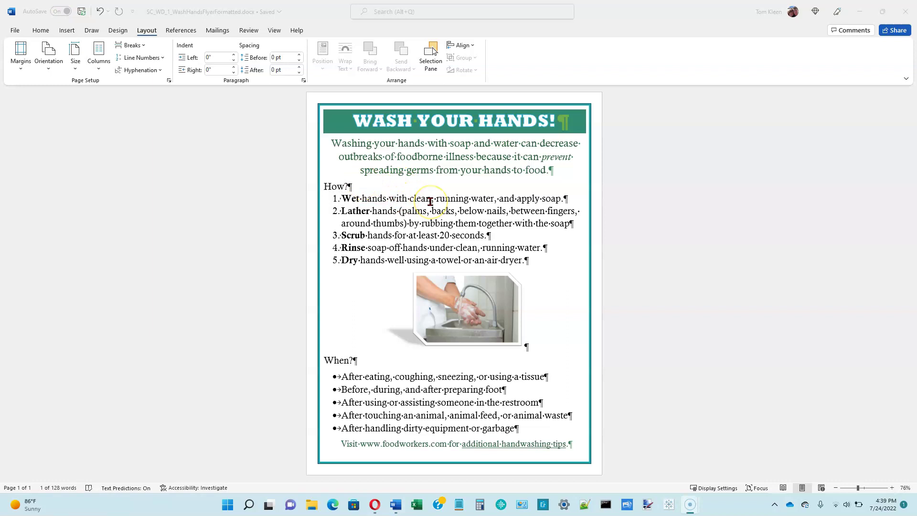
- Set Spacing After on the When? heading to 0 pt
left_click(346, 362)
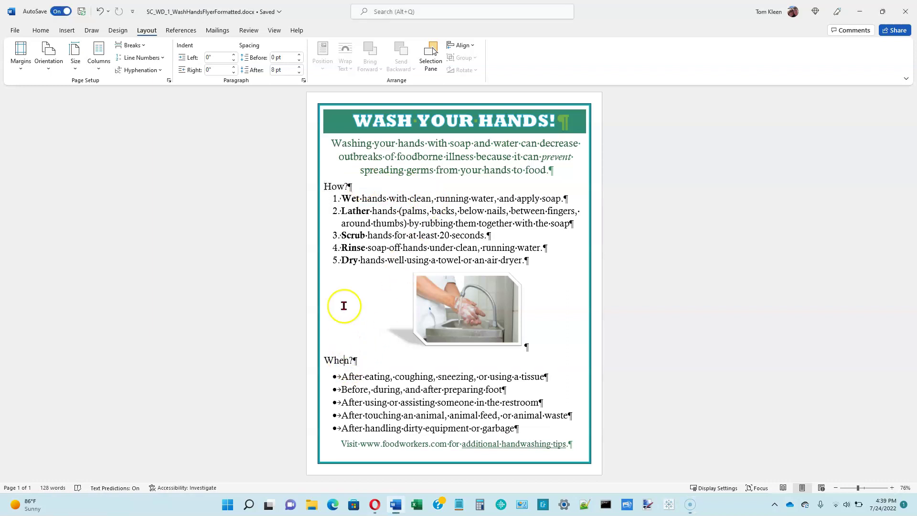
left_click(299, 73)
left_click(298, 72)
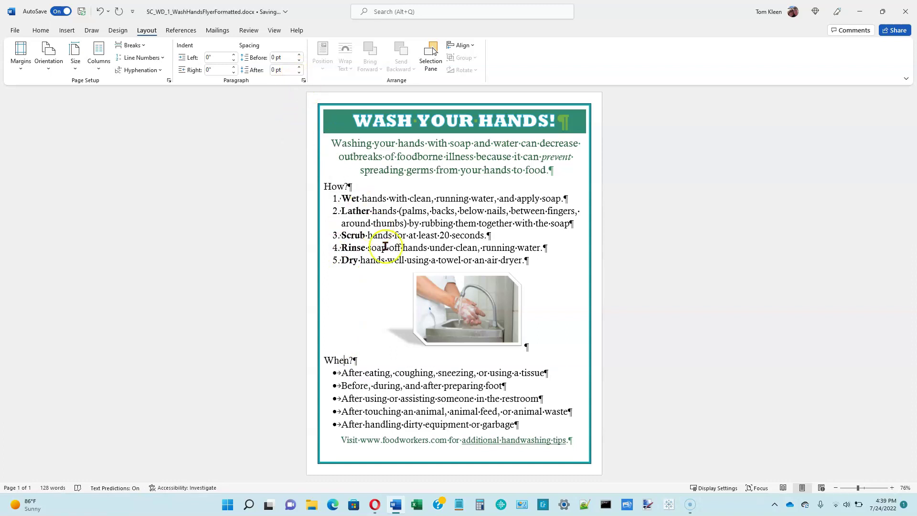
left_click(406, 440)
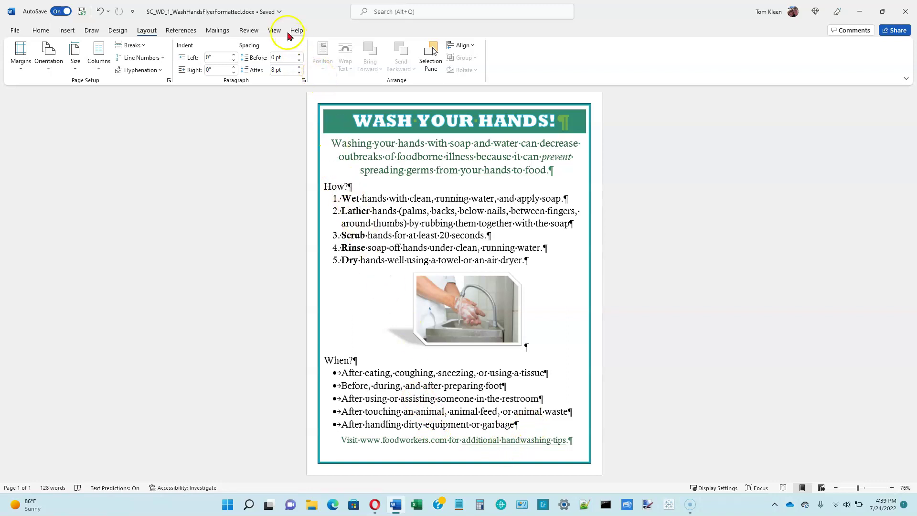
left_click(300, 55)
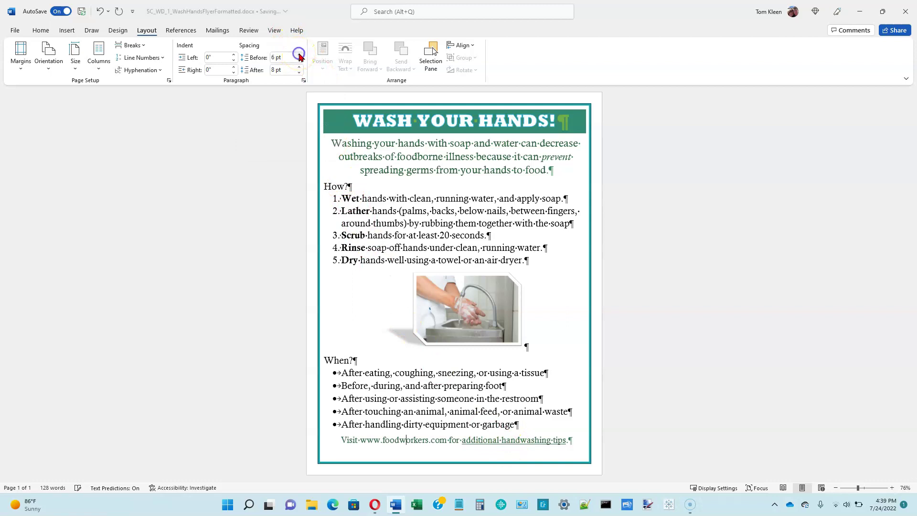
left_click(299, 55)
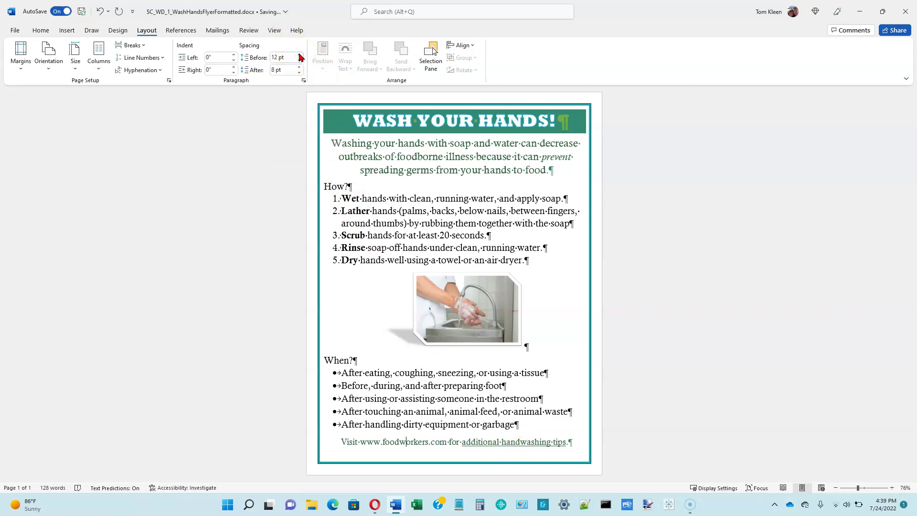
left_click(357, 445)
left_click_drag(357, 445, 569, 449)
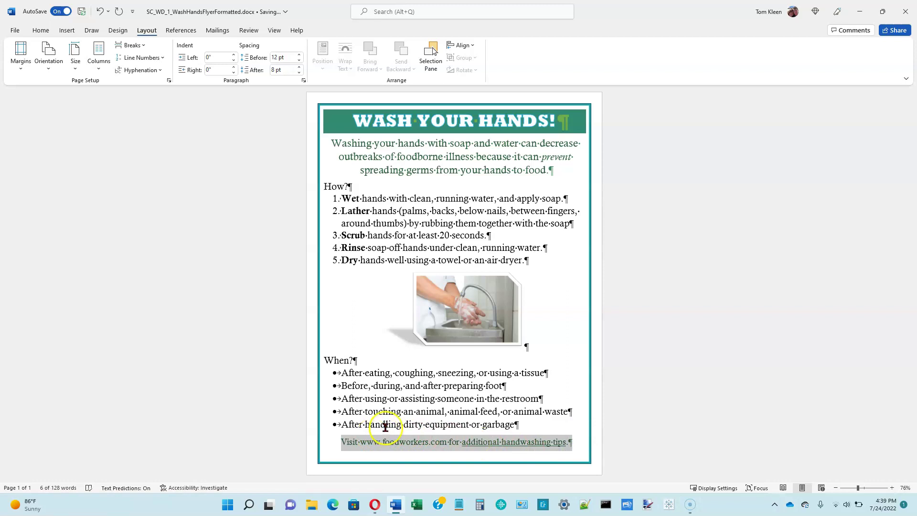
left_click(100, 11)
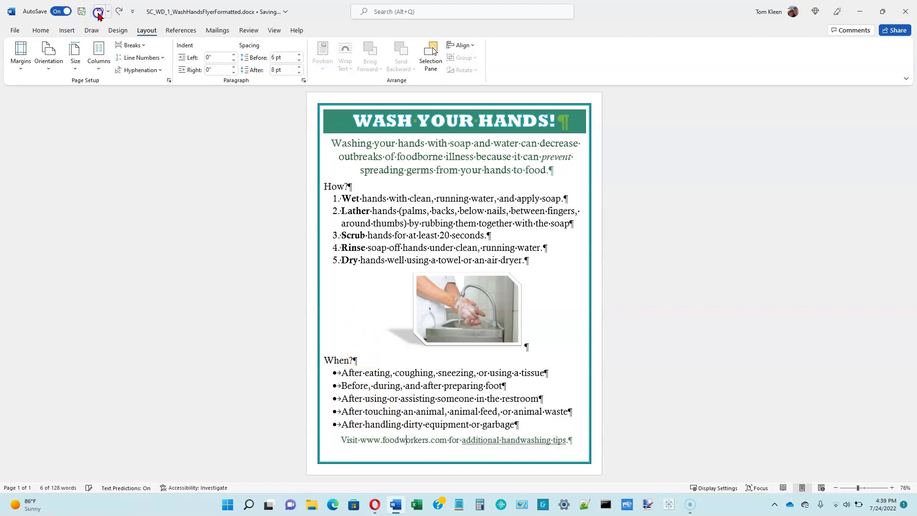
left_click(397, 445)
left_click_drag(397, 445, 479, 438)
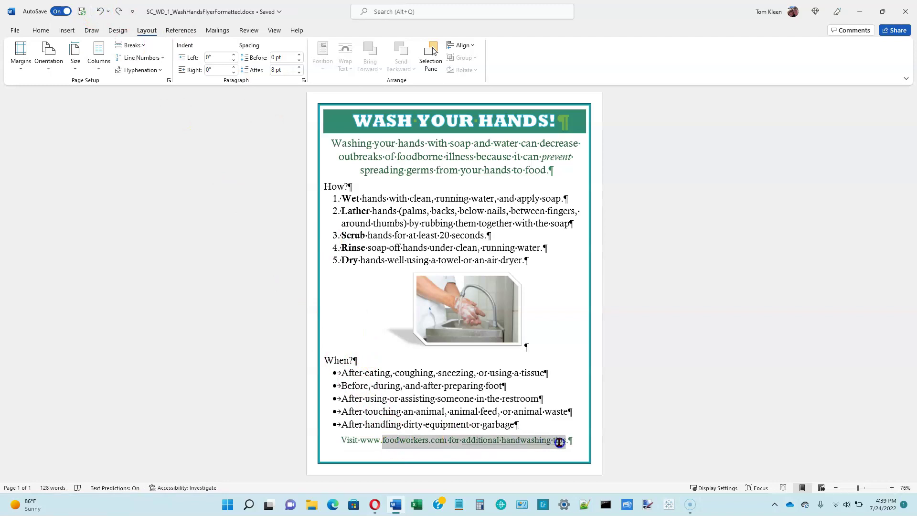
left_click_drag(341, 439, 571, 446)
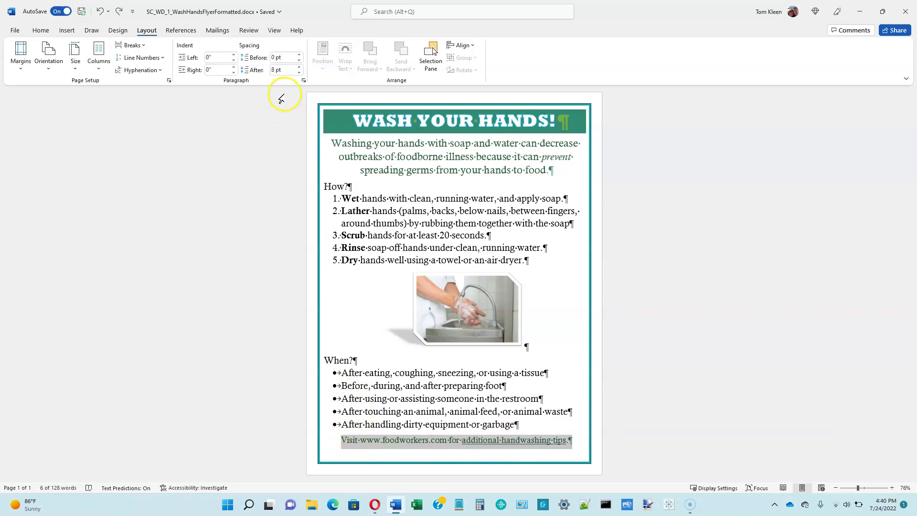
left_click(299, 55)
left_click(299, 55)
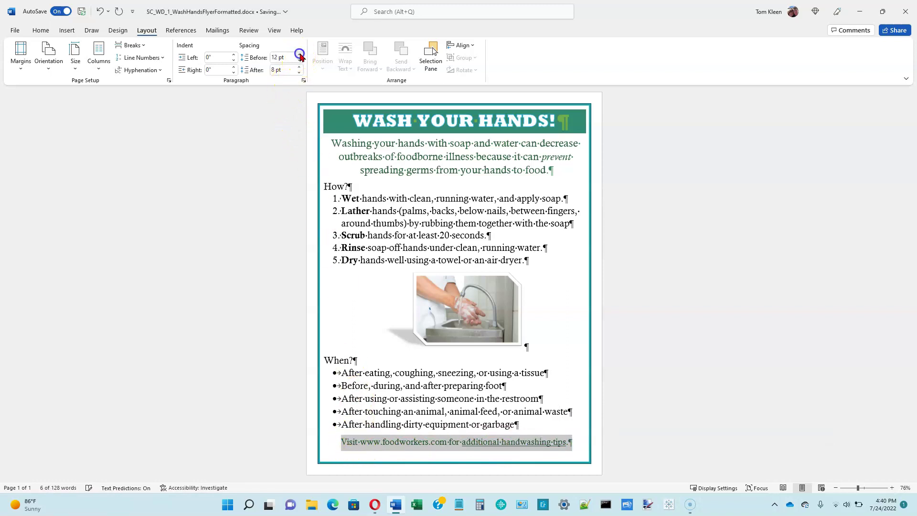